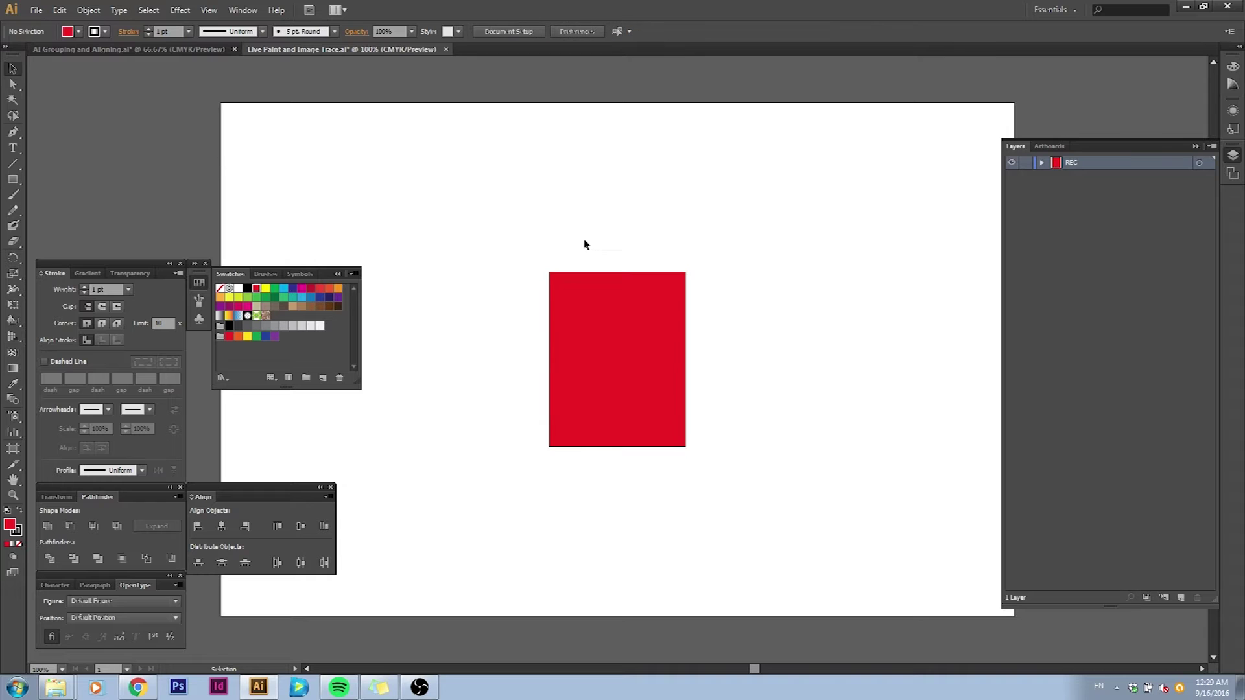
Try to reshape the red rectangle by moving only its upper-right anchor point, and undo the move
{"action": "left_click_drag", "start_coordinate": [631, 204], "coordinate": [569, 298]}
{"action": "left_click", "coordinate": [14, 85]}
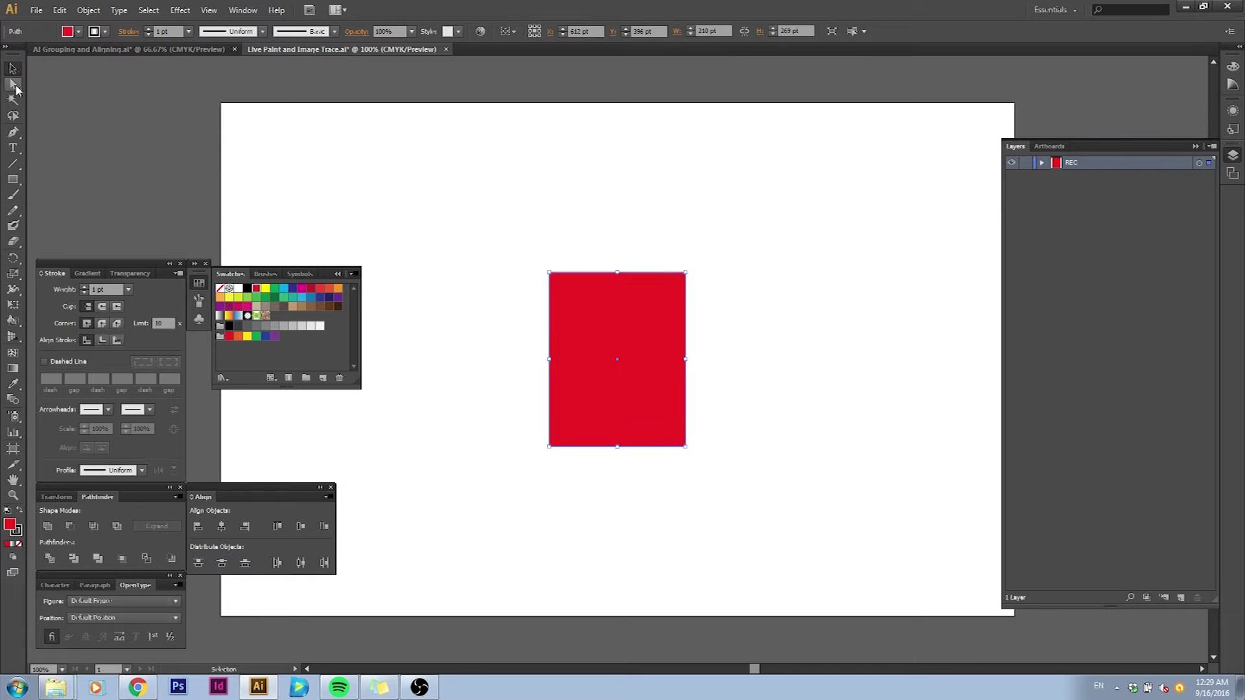
{"action": "left_click", "coordinate": [686, 274]}
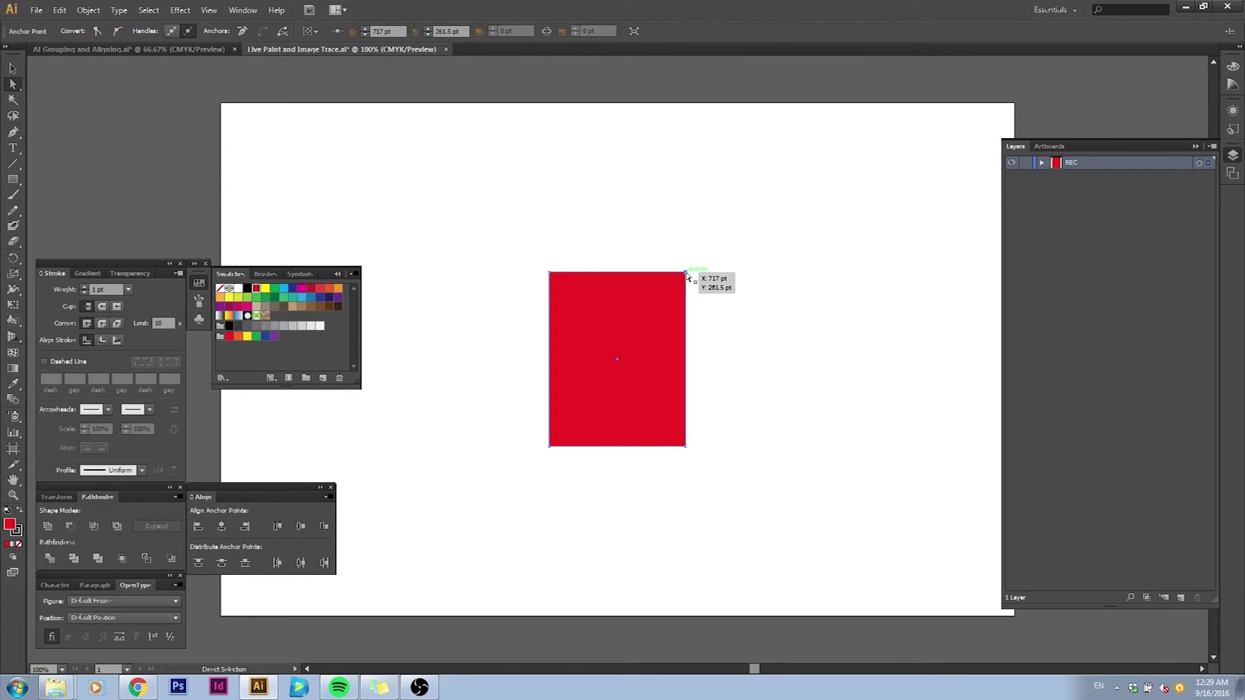
{"action": "left_click_drag", "start_coordinate": [686, 273], "coordinate": [732, 275]}
{"action": "key", "text": "ctrl+z"}
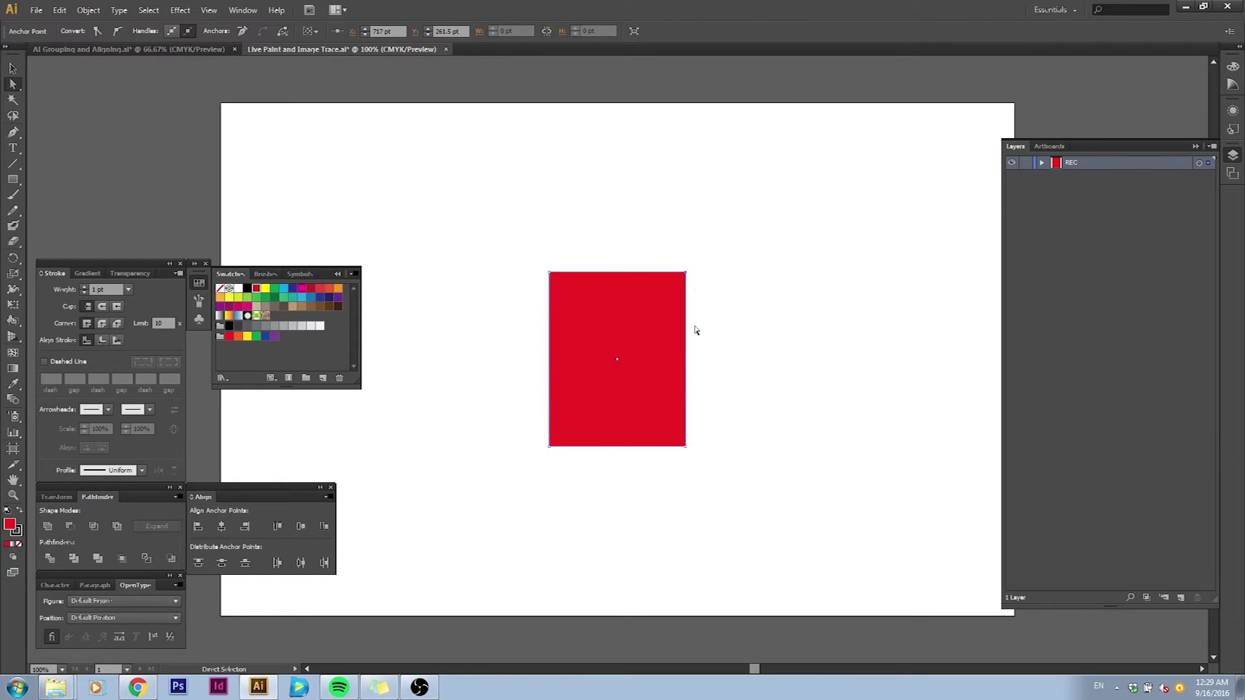
Try to stretch the red rectangle by moving its two right-hand anchor points together, and undo the changes
{"action": "left_click", "coordinate": [686, 446], "text": "shift"}
{"action": "left_click_drag", "start_coordinate": [686, 446], "coordinate": [807, 408]}
{"action": "key", "text": "ctrl+z"}
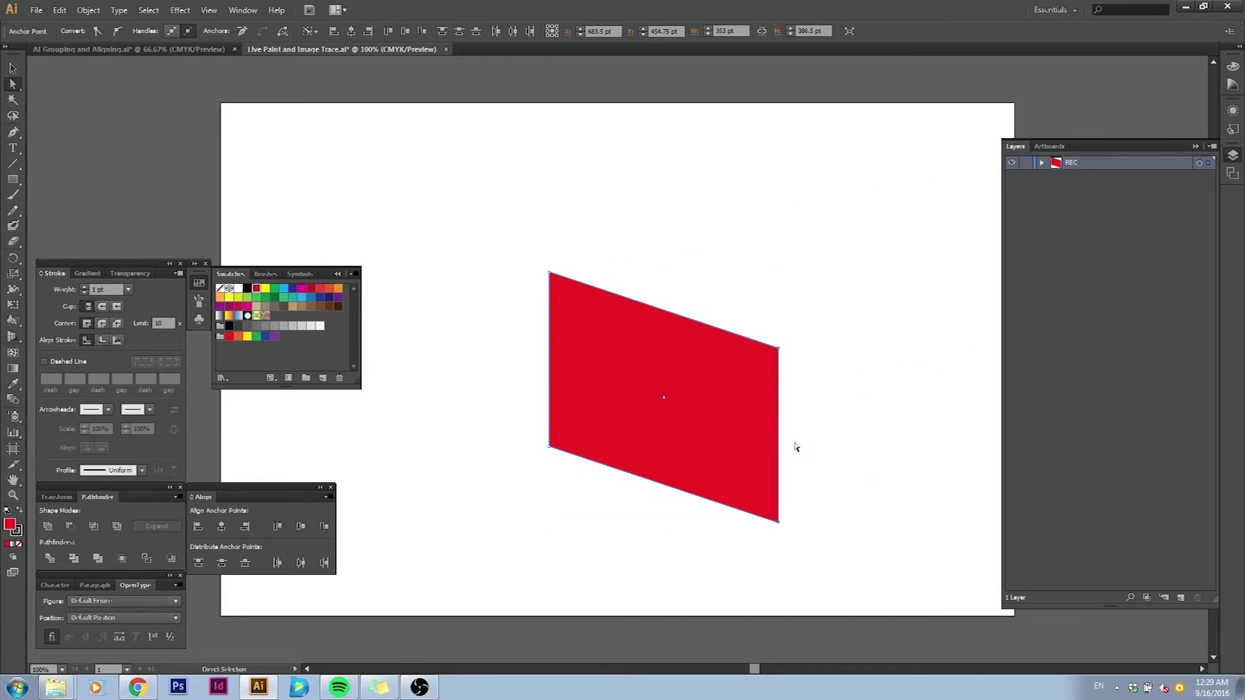
{"action": "key", "text": "ctrl+z"}
{"action": "key", "text": "ctrl+z"}
{"action": "key", "text": "ctrl+z"}
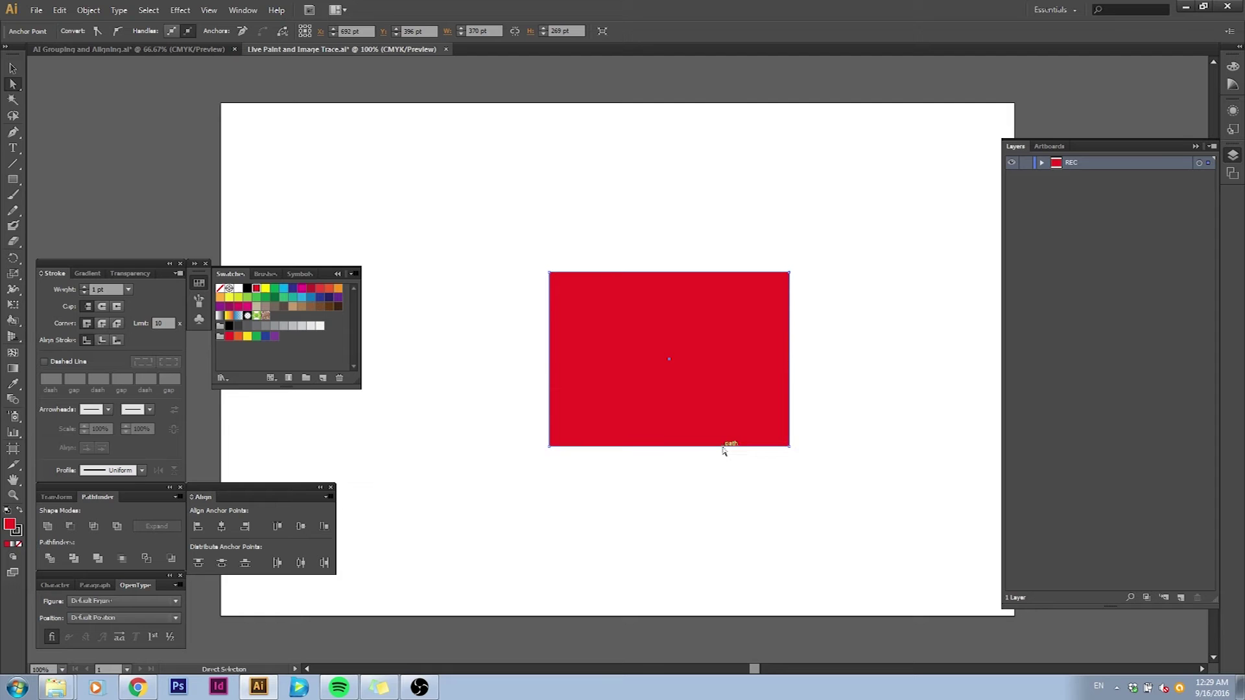
Try to move the rectangle's bottom edge and its left edge separately, undoing each move
{"action": "left_click_drag", "start_coordinate": [722, 449], "coordinate": [733, 478]}
{"action": "key", "text": "ctrl+z"}
{"action": "left_click_drag", "start_coordinate": [550, 423], "coordinate": [452, 422]}
{"action": "key", "text": "ctrl+z"}
{"action": "left_click", "coordinate": [502, 393]}
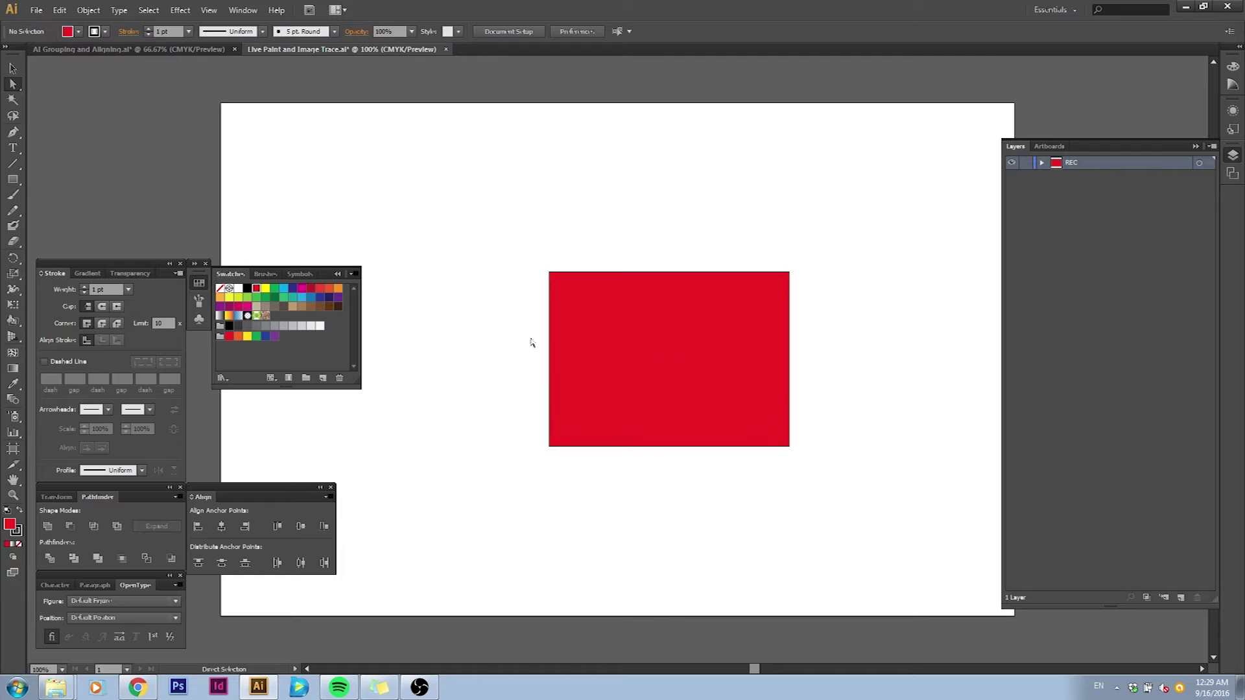
Narrow the red rectangle to about 239 pt and spread five overlapping copies across the right part of the artboard
{"action": "left_click", "coordinate": [13, 67]}
{"action": "left_click", "coordinate": [563, 353]}
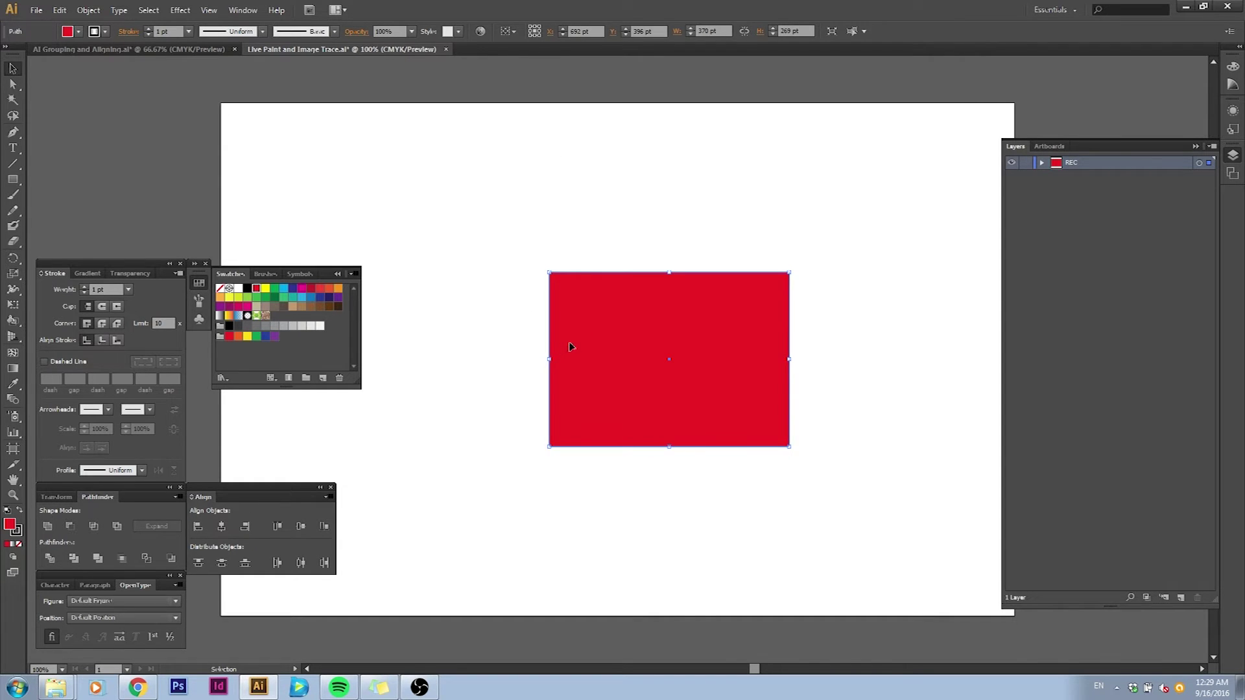
{"action": "left_click_drag", "start_coordinate": [790, 359], "coordinate": [839, 570]}
{"action": "left_click", "coordinate": [70, 209]}
Draw three straight lines across the rectangles: two crossing diagonals and one nearly vertical line
{"action": "left_click", "coordinate": [13, 164]}
{"action": "left_click_drag", "start_coordinate": [446, 166], "coordinate": [984, 579]}
{"action": "left_click_drag", "start_coordinate": [506, 546], "coordinate": [999, 209]}
{"action": "left_click_drag", "start_coordinate": [701, 150], "coordinate": [714, 597]}
Fill the lower-middle rectangle with yellow-green and the uppermost rectangle with light blue
{"action": "key", "text": "v"}
{"action": "left_click", "coordinate": [686, 564]}
{"action": "left_click", "coordinate": [718, 416]}
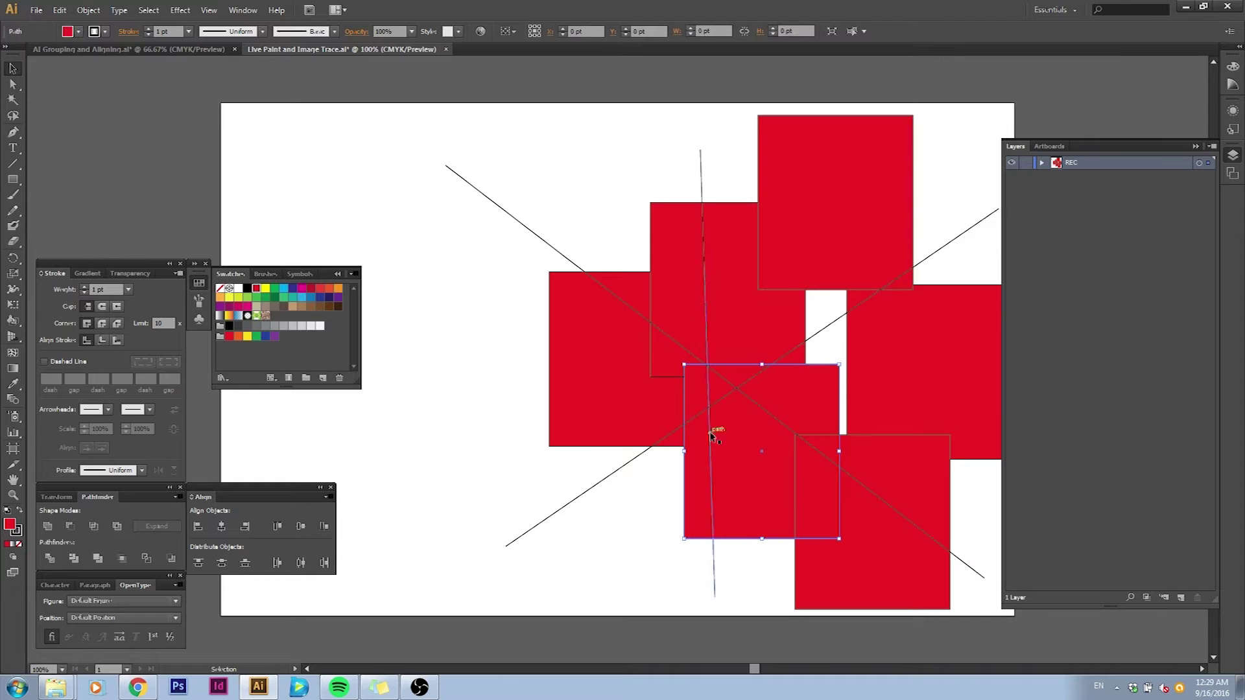
{"action": "left_click", "coordinate": [242, 300]}
{"action": "left_click", "coordinate": [785, 225]}
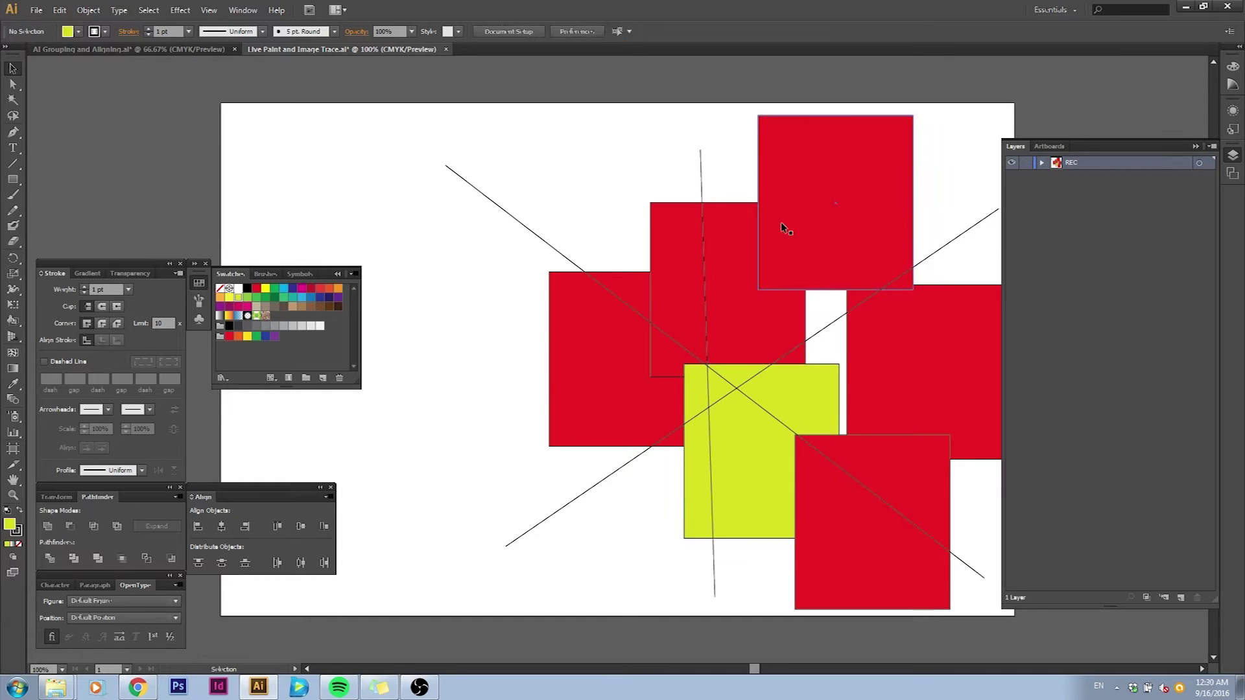
{"action": "left_click", "coordinate": [284, 288]}
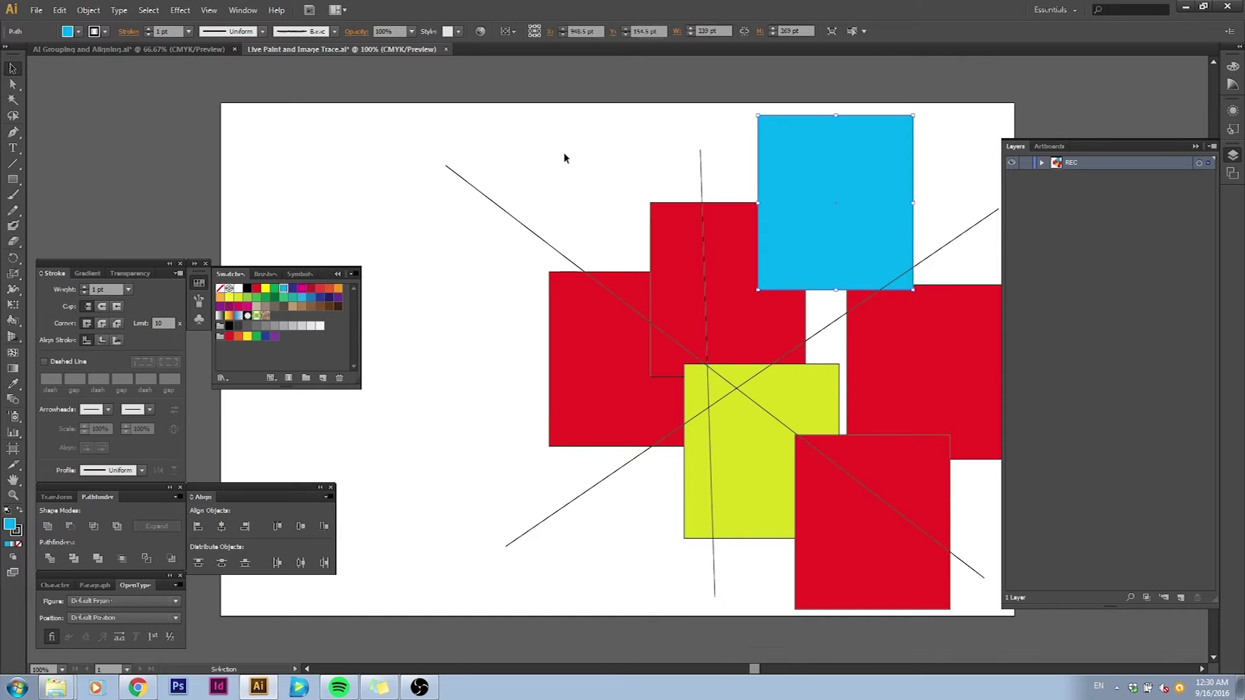
{"action": "left_click", "coordinate": [564, 158]}
Turn all the rectangles and lines into a single Live Paint group
{"action": "left_click", "coordinate": [827, 326]}
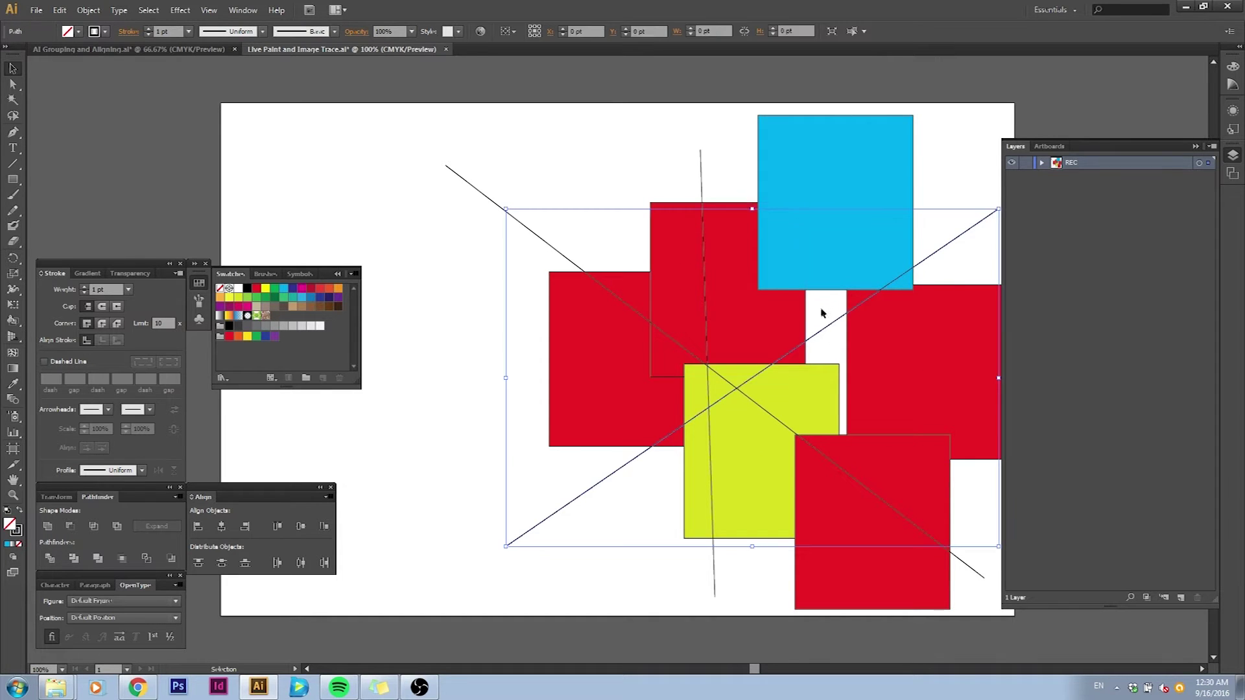
{"action": "left_click", "coordinate": [629, 207]}
{"action": "left_click_drag", "start_coordinate": [952, 186], "coordinate": [550, 519]}
{"action": "key", "text": "k"}
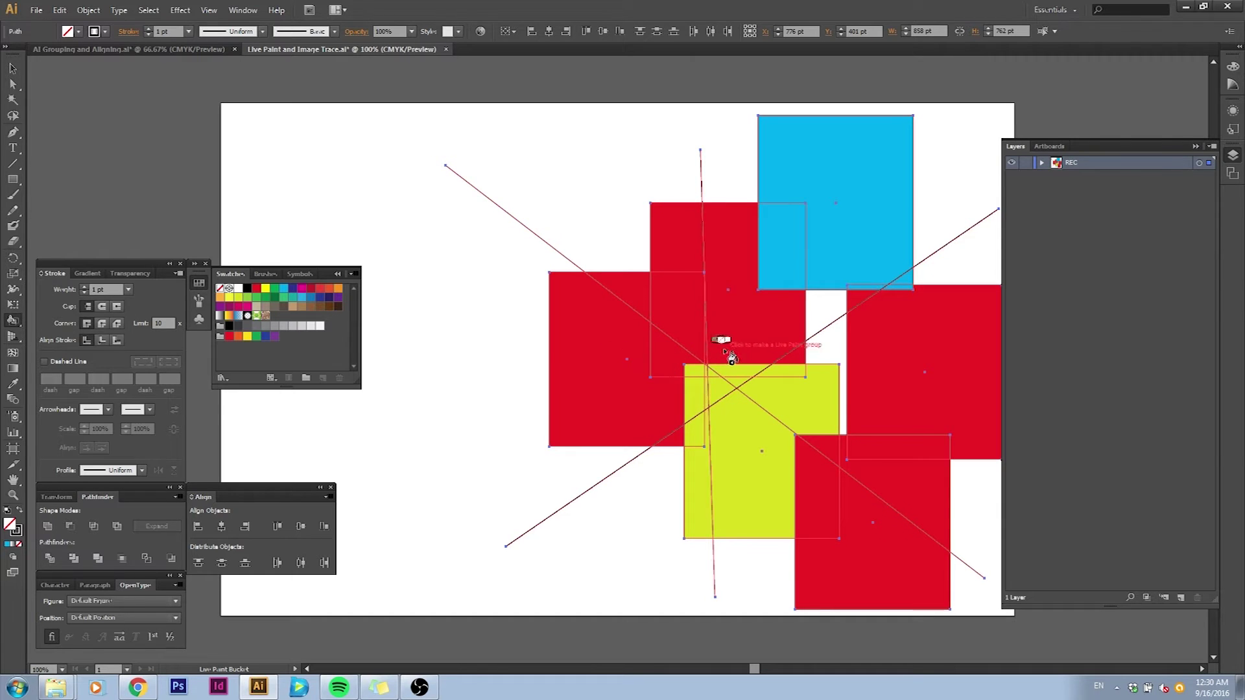
{"action": "left_click", "coordinate": [735, 331]}
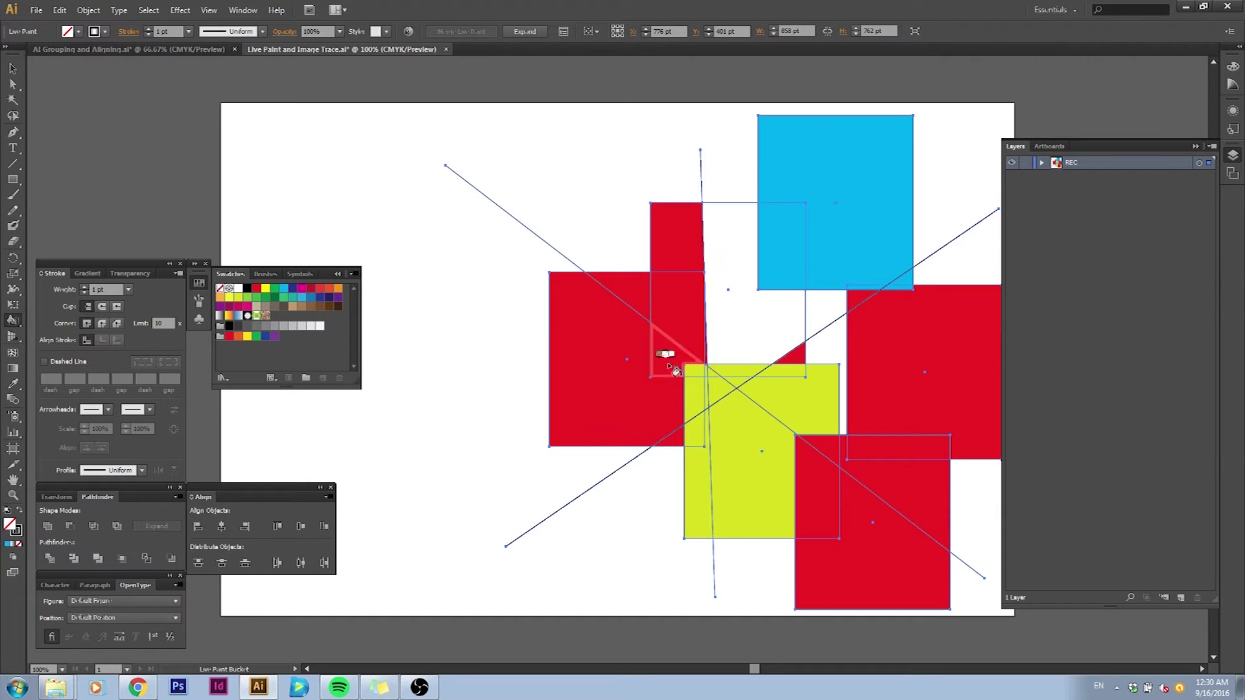
With the Live Paint Bucket, fill the emptied central region red and paint three regions of the left and lower-right rectangles black
{"action": "left_click", "coordinate": [78, 31]}
{"action": "left_click", "coordinate": [45, 54]}
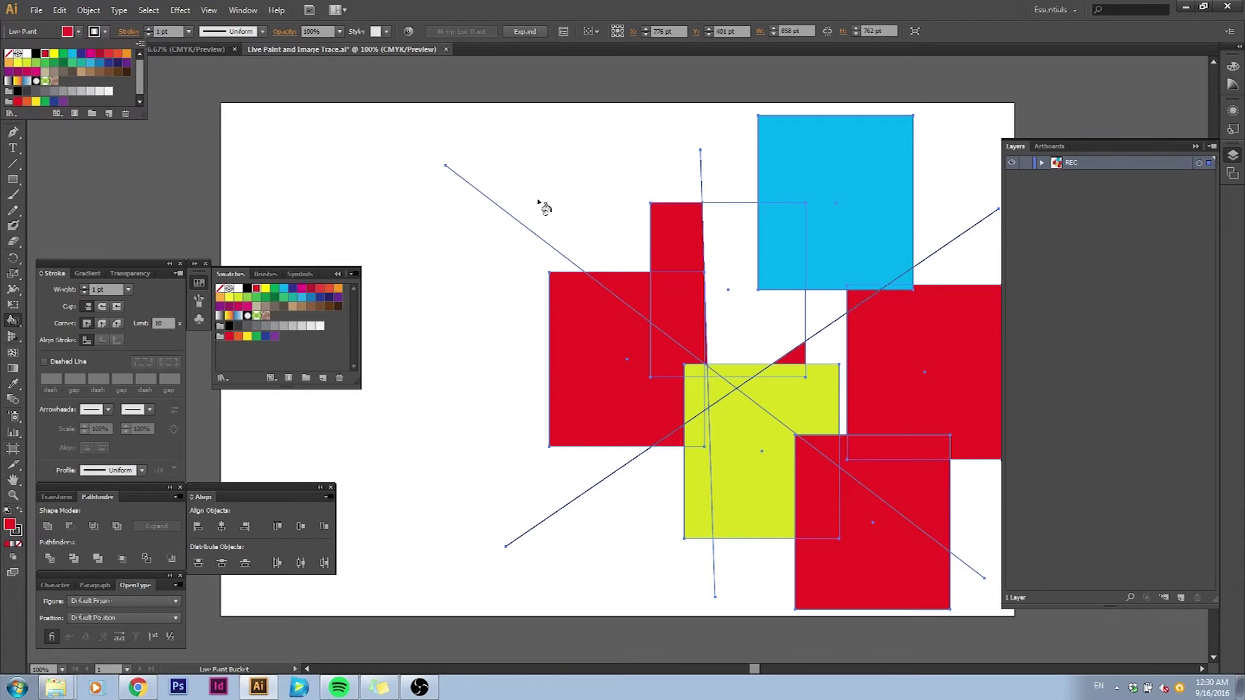
{"action": "left_click", "coordinate": [738, 336]}
{"action": "left_click", "coordinate": [230, 327]}
{"action": "left_click", "coordinate": [605, 370]}
{"action": "left_click", "coordinate": [883, 452]}
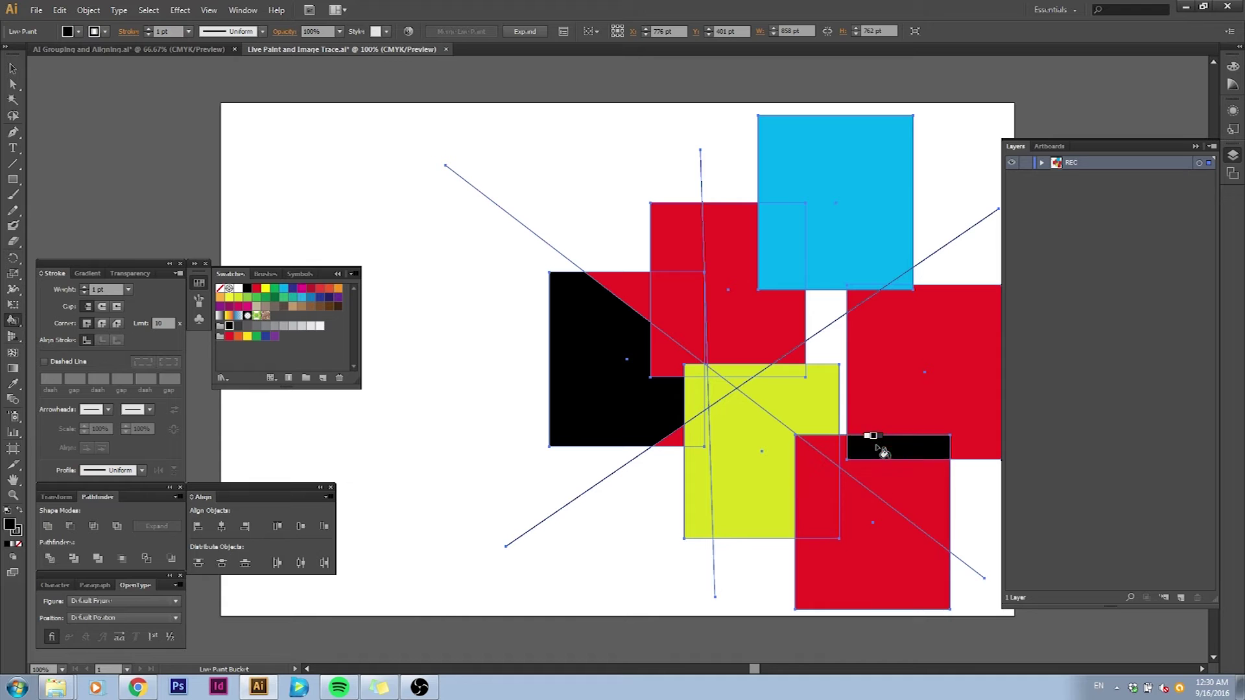
{"action": "left_click", "coordinate": [856, 511]}
{"action": "key", "text": "v"}
{"action": "left_click", "coordinate": [973, 542]}
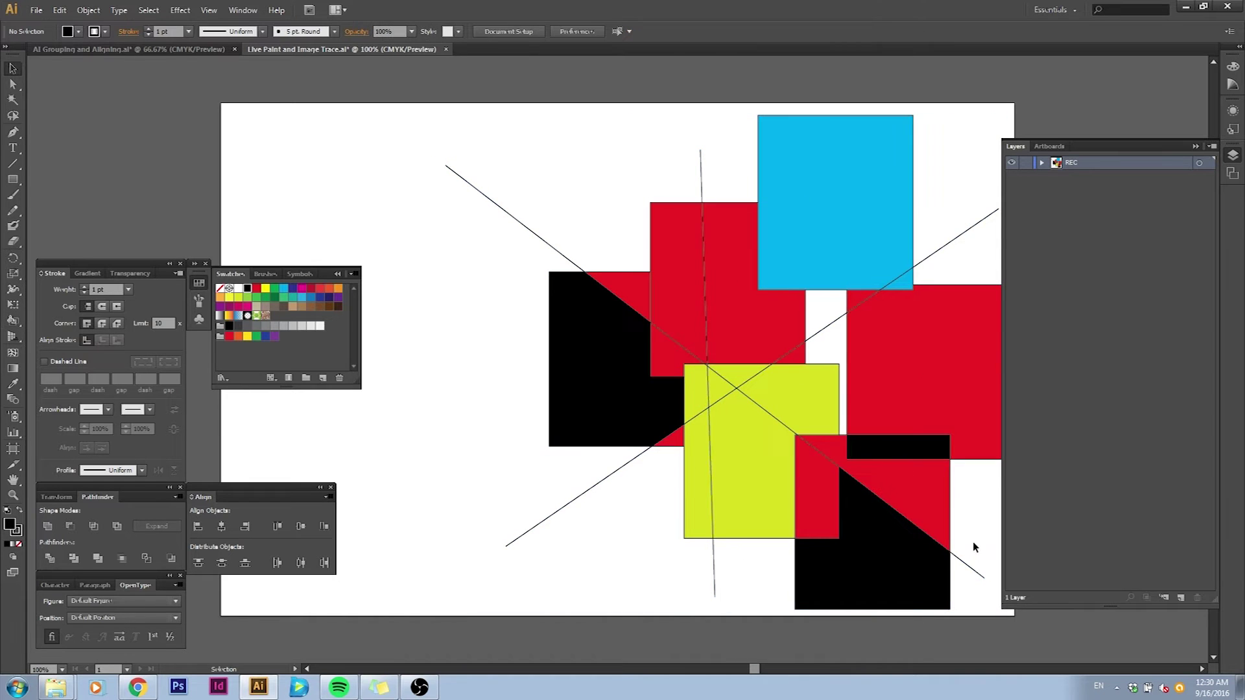
Increase the stroke weight of the whole Live Paint group
{"action": "mouse_move", "coordinate": [973, 589]}
{"action": "left_mouse_down"}
{"action": "mouse_move", "coordinate": [621, 216]}
{"action": "mouse_move", "coordinate": [531, 162]}
{"action": "left_mouse_up"}
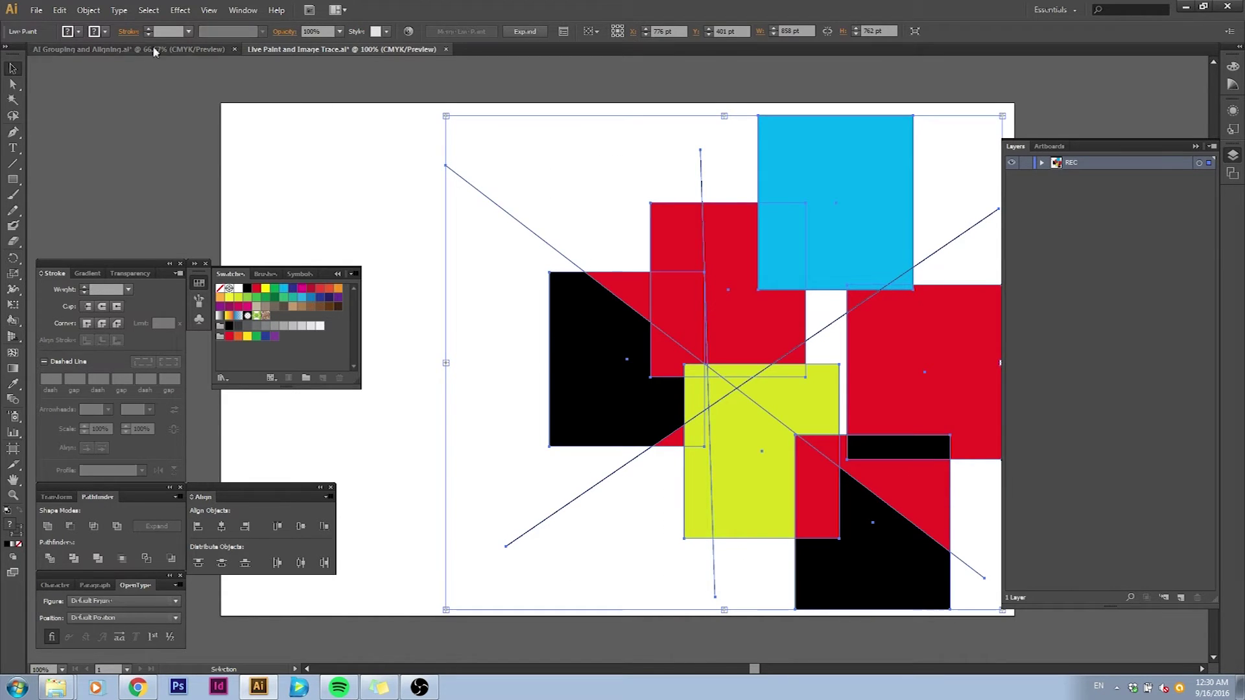
{"action": "left_click", "coordinate": [105, 33]}
{"action": "left_click", "coordinate": [567, 213]}
{"action": "mouse_move", "coordinate": [958, 172]}
{"action": "left_mouse_down"}
{"action": "mouse_move", "coordinate": [834, 417]}
{"action": "mouse_move", "coordinate": [529, 541]}
{"action": "left_mouse_up"}
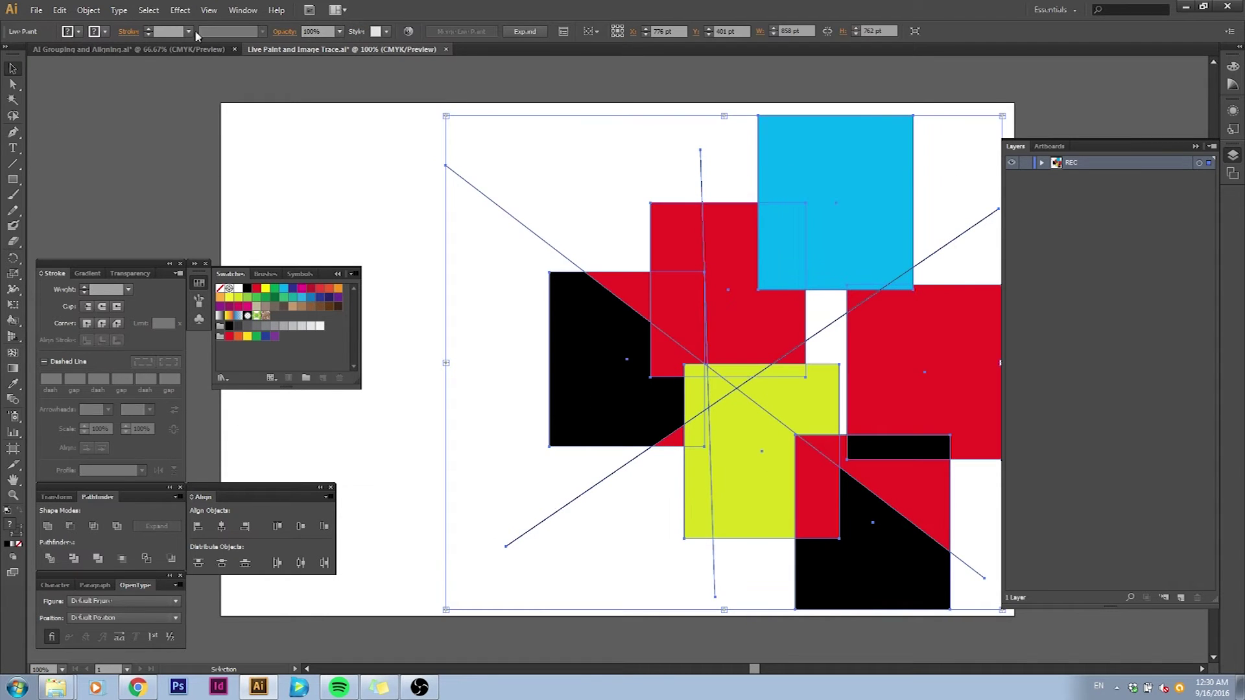
{"action": "left_click", "coordinate": [189, 31]}
{"action": "left_click", "coordinate": [206, 136]}
{"action": "left_click", "coordinate": [594, 189]}
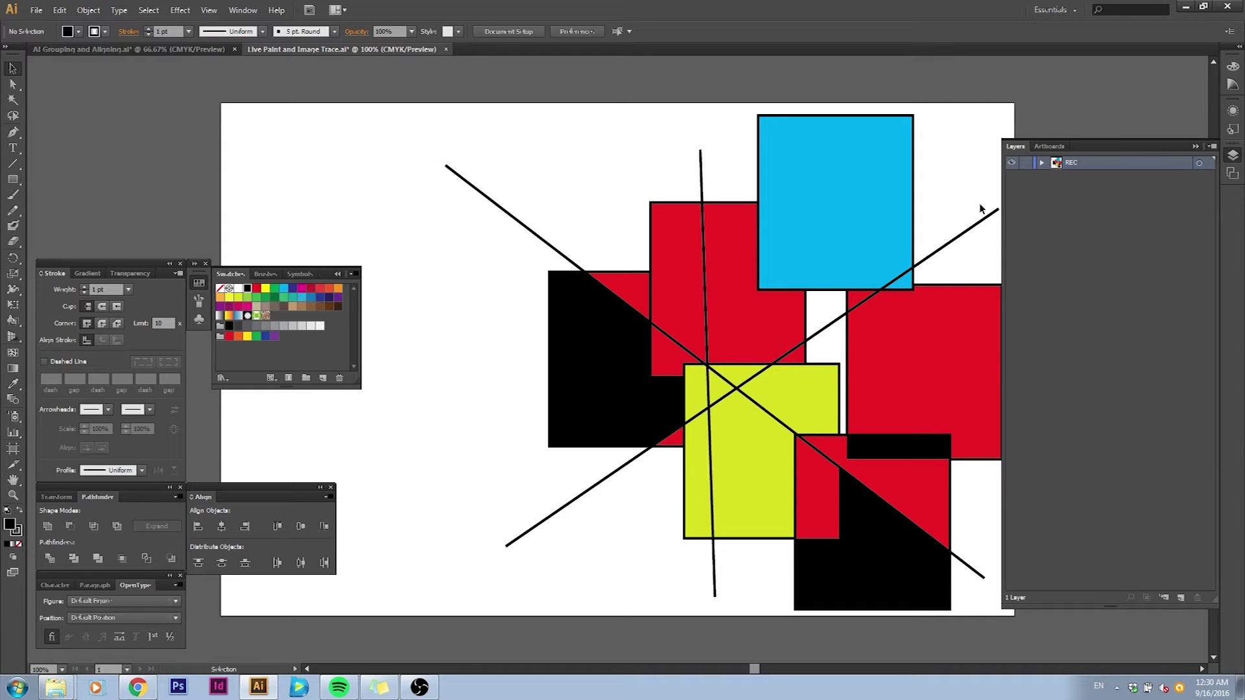
Duplicate the REC layer and expand the Live Paint group on the original layer
{"action": "left_click_drag", "start_coordinate": [1092, 167], "coordinate": [1092, 157]}
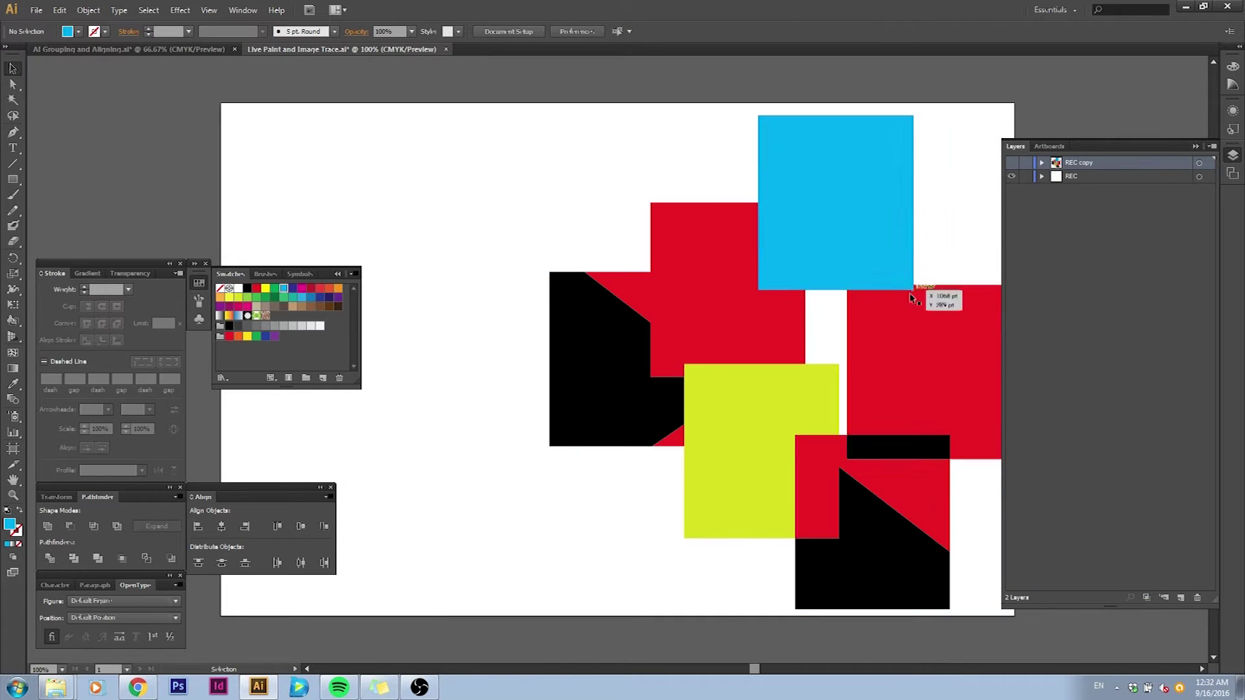
{"action": "left_click", "coordinate": [910, 310]}
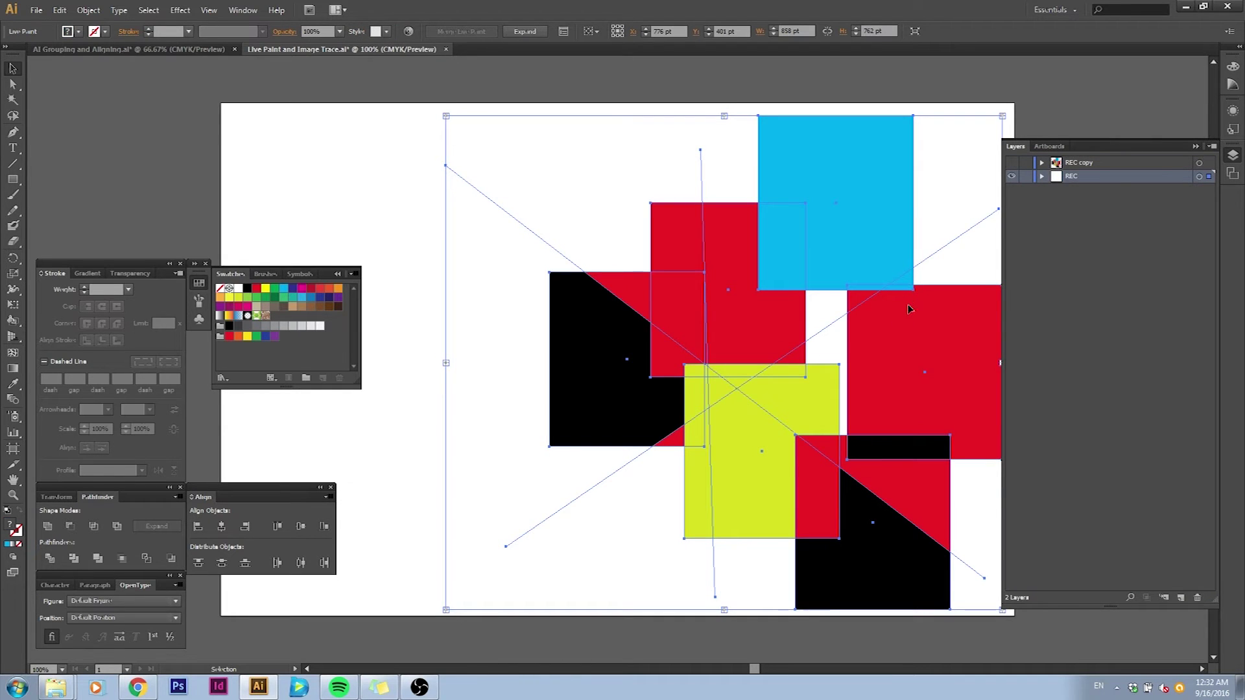
{"action": "right_click", "coordinate": [866, 344]}
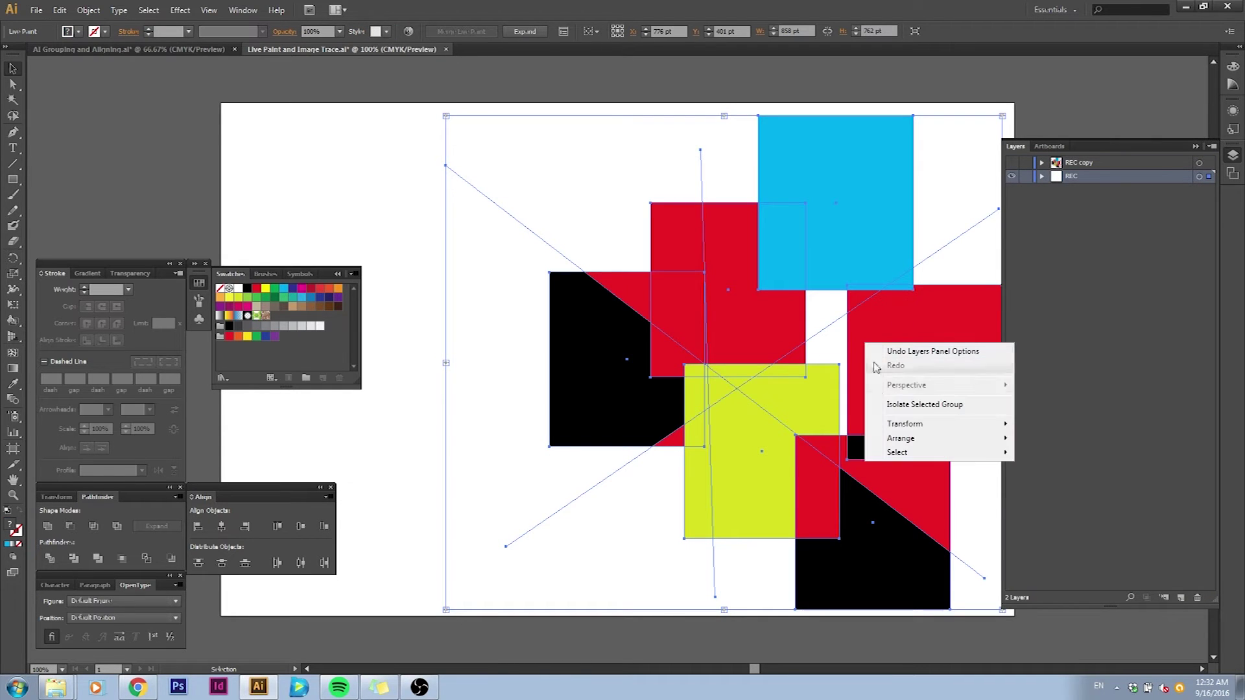
{"action": "left_click", "coordinate": [534, 36]}
{"action": "left_click", "coordinate": [472, 185]}
Ungroup the expanded artwork into separate pieces
{"action": "left_click", "coordinate": [778, 206]}
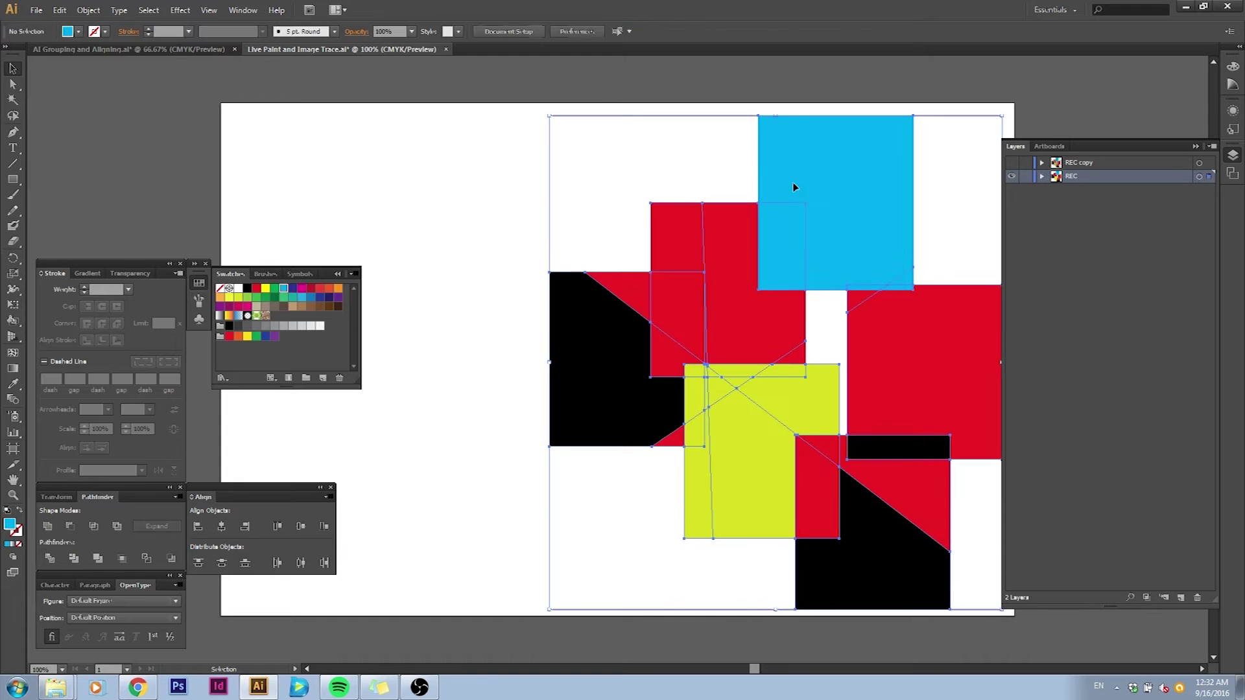
{"action": "right_click", "coordinate": [679, 159]}
{"action": "left_click", "coordinate": [722, 234]}
{"action": "left_click", "coordinate": [804, 191]}
{"action": "right_click", "coordinate": [802, 188]}
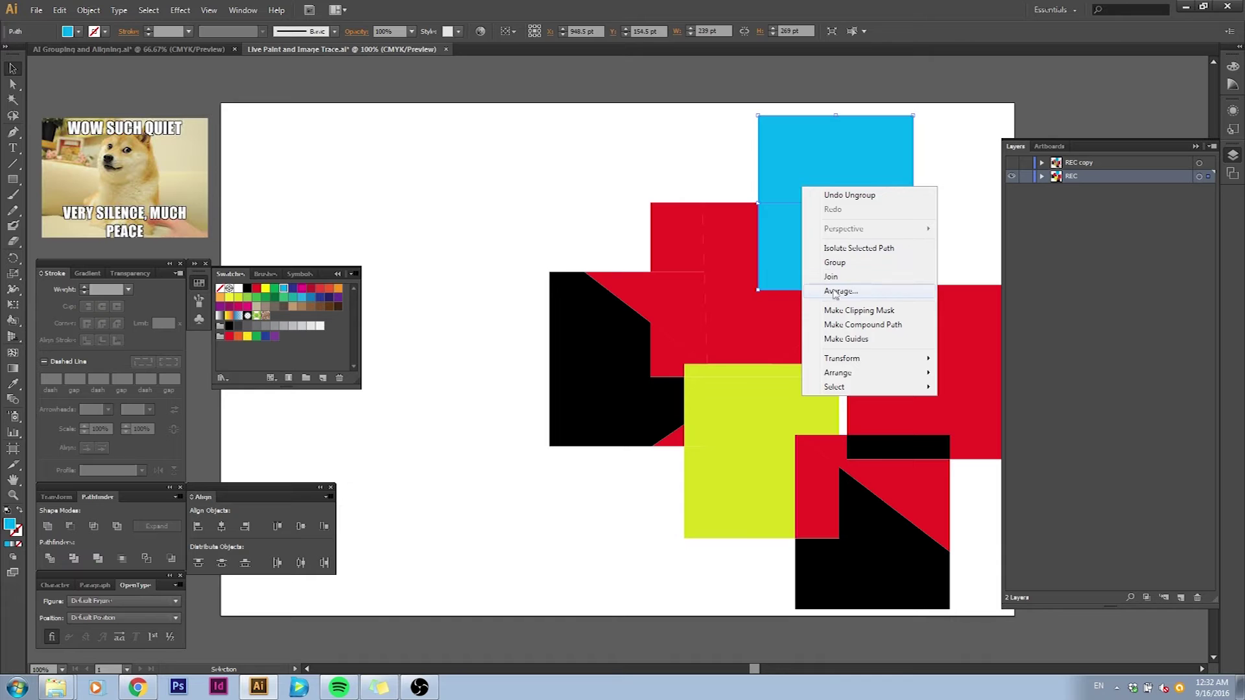
{"action": "left_click", "coordinate": [801, 189]}
Pull apart the blue, red, yellow-green and black pieces so that gaps open between the divided regions
{"action": "left_click_drag", "start_coordinate": [819, 195], "coordinate": [876, 206]}
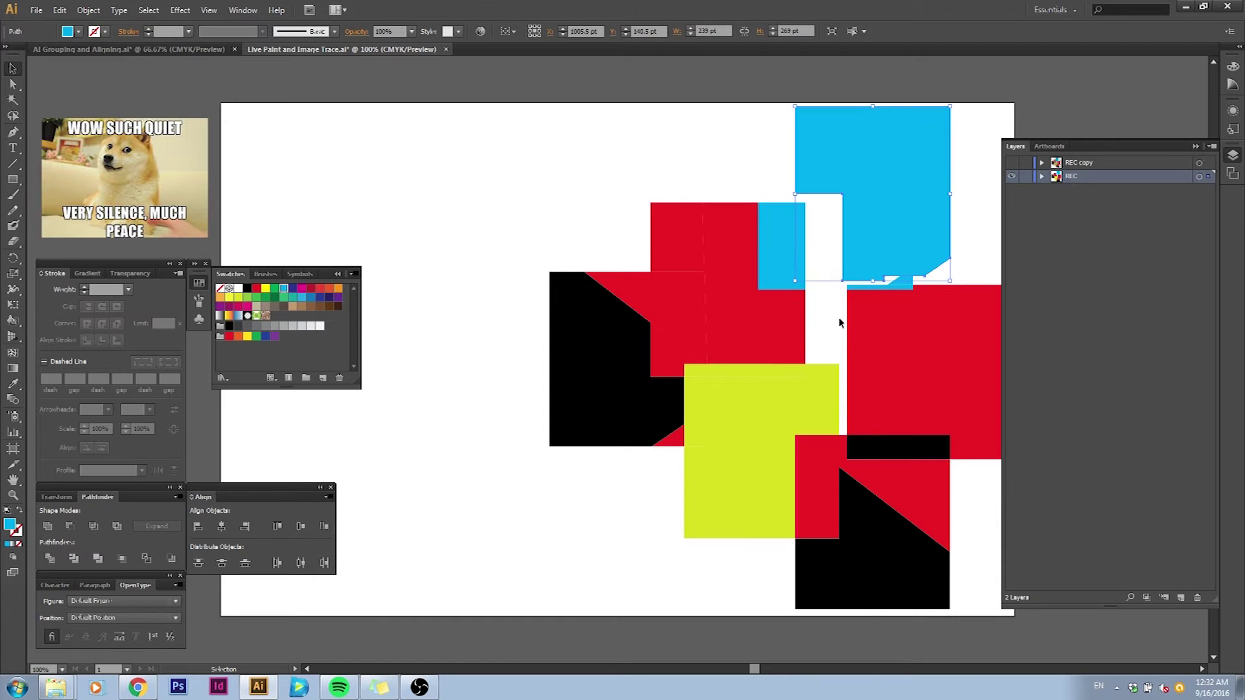
{"action": "left_click", "coordinate": [834, 317]}
{"action": "left_click", "coordinate": [709, 242]}
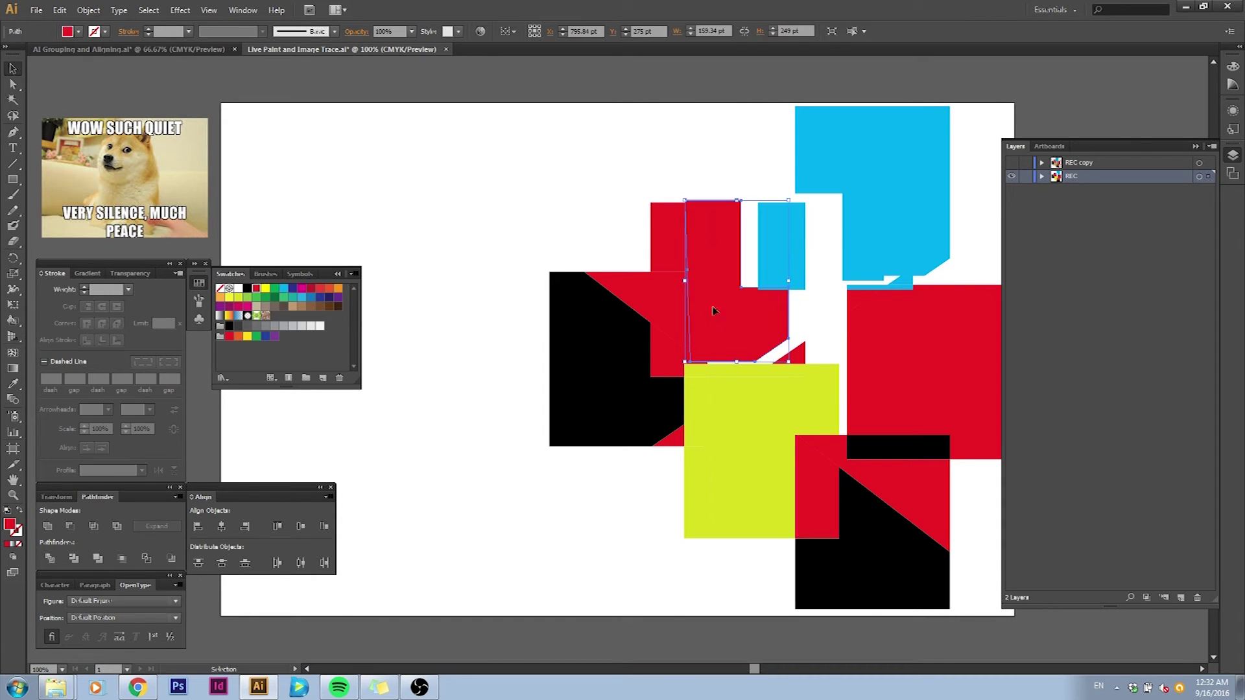
{"action": "left_click_drag", "start_coordinate": [719, 405], "coordinate": [739, 454]}
{"action": "left_click_drag", "start_coordinate": [893, 485], "coordinate": [921, 513]}
{"action": "left_click_drag", "start_coordinate": [912, 407], "coordinate": [929, 385]}
{"action": "left_click_drag", "start_coordinate": [668, 415], "coordinate": [657, 436]}
{"action": "left_click", "coordinate": [583, 213]}
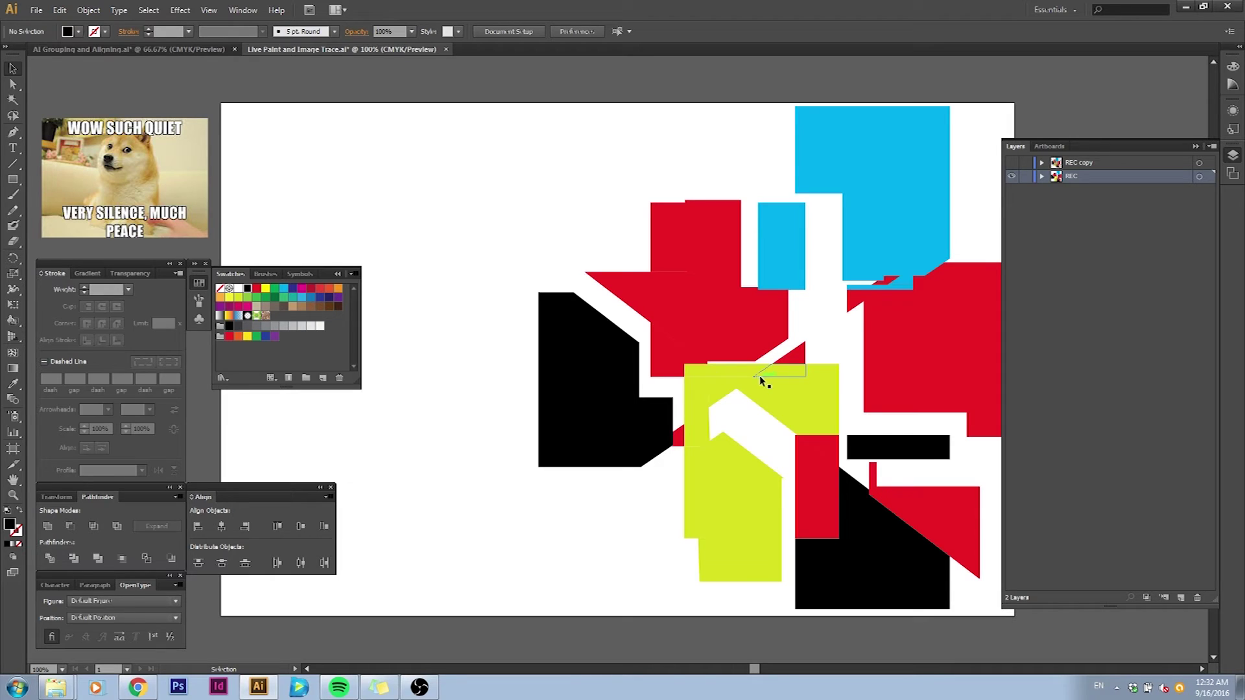
Create a new layer named IMAGE TRACE above the REC layer, and briefly show and hide the duplicated layer
{"action": "left_click", "coordinate": [1181, 597]}
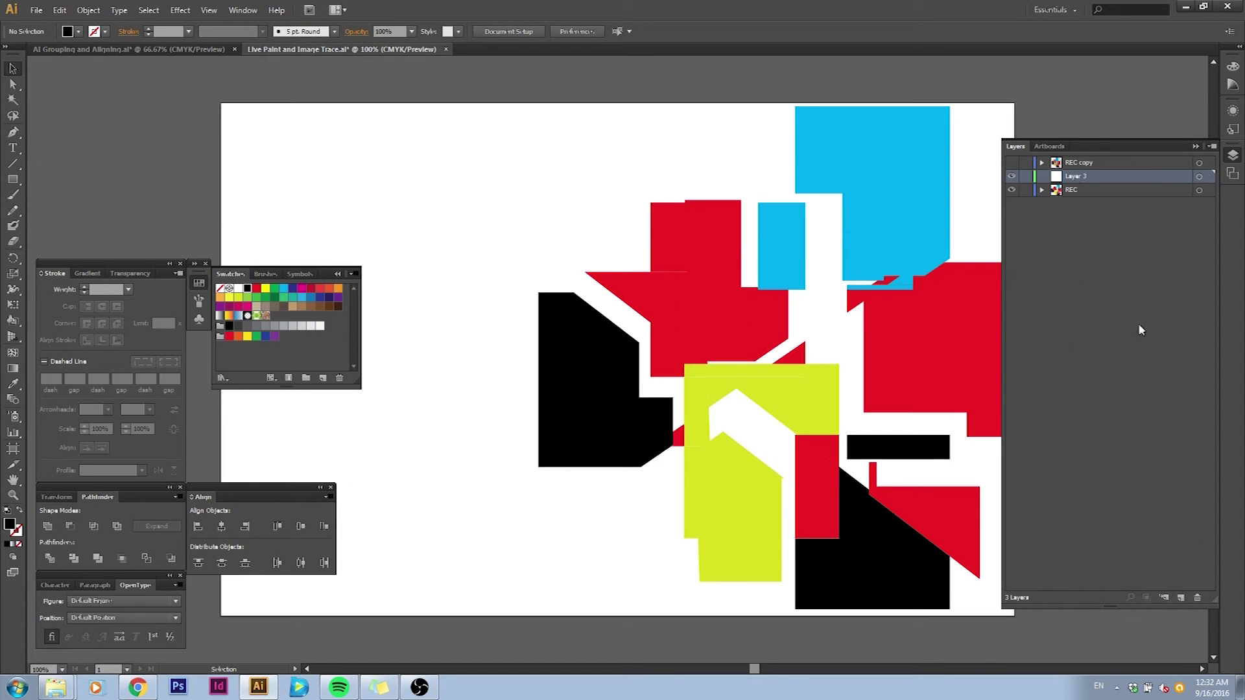
{"action": "double_click", "coordinate": [1076, 177]}
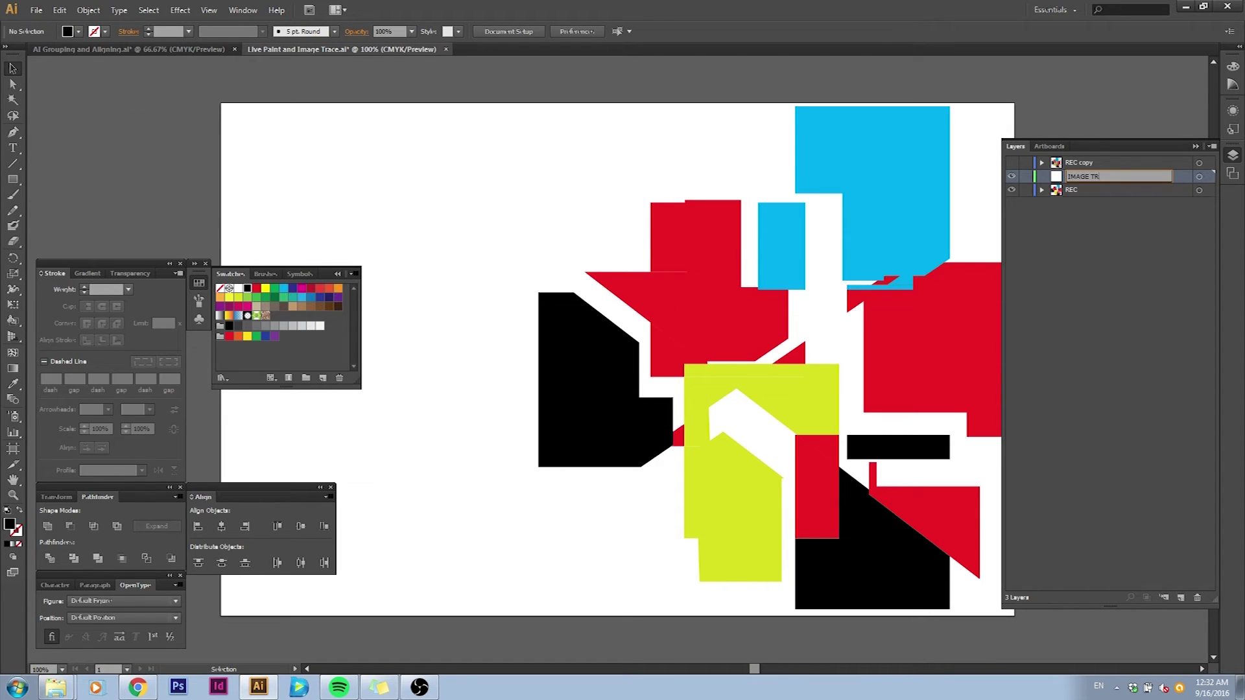
{"action": "key", "text": "Return"}
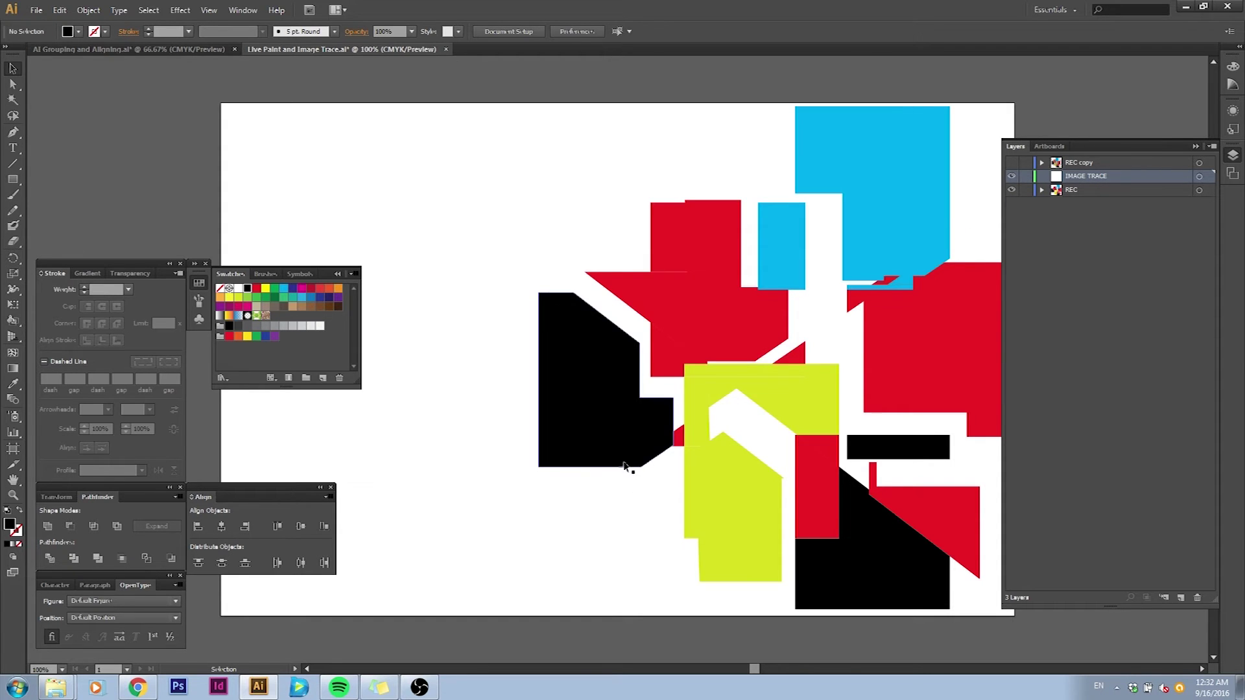
{"action": "left_click", "coordinate": [1013, 162]}
{"action": "left_click", "coordinate": [1014, 164]}
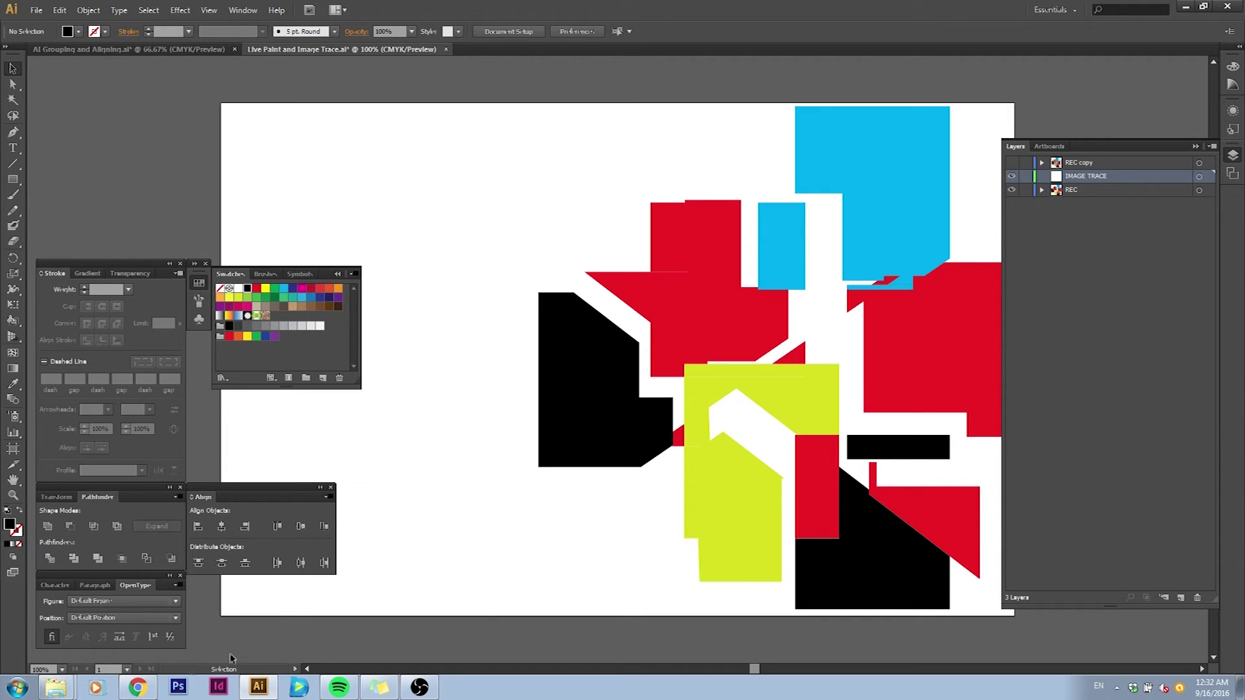
Switch to Chrome, copy the enlarged tree image from the Google image results, and return to Illustrator
{"action": "left_click", "coordinate": [137, 687]}
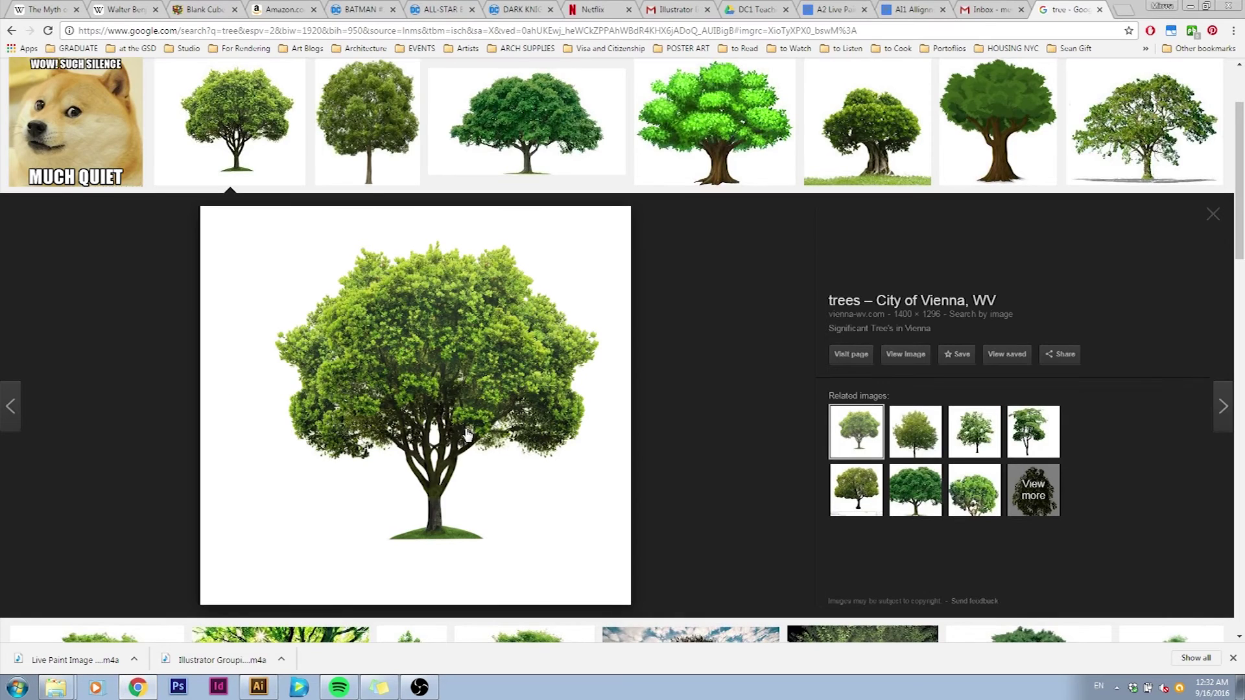
{"action": "right_click", "coordinate": [467, 433]}
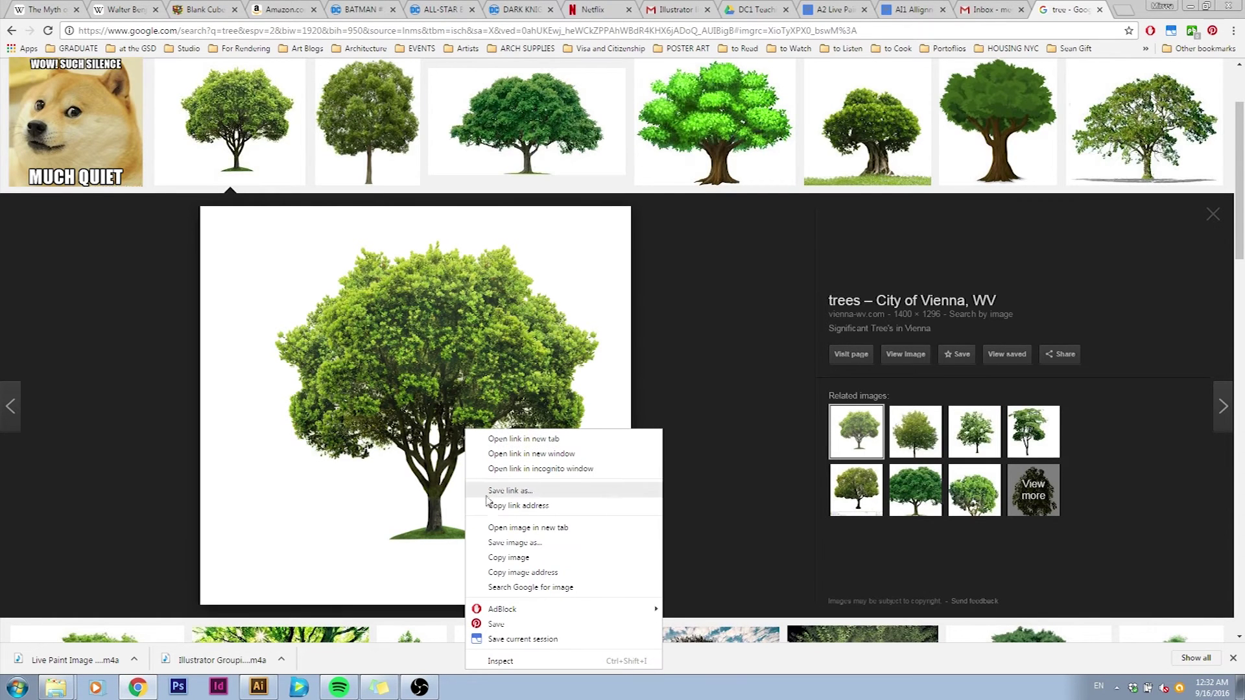
{"action": "left_click", "coordinate": [499, 557]}
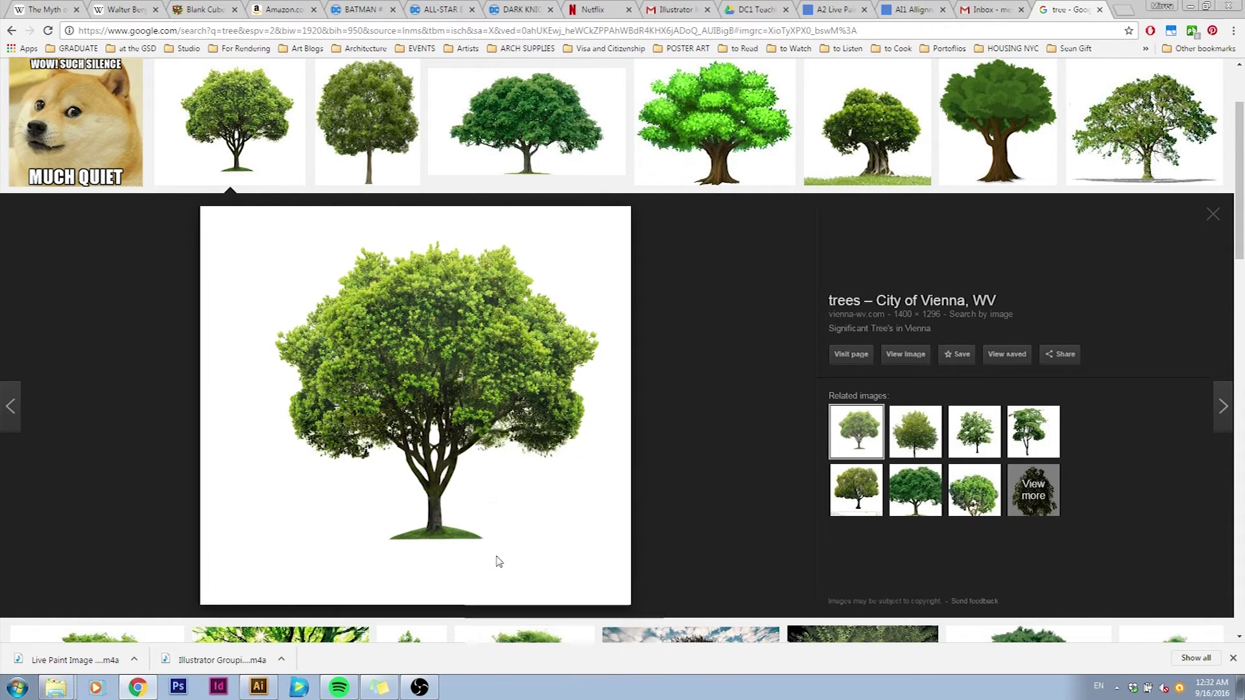
{"action": "left_click", "coordinate": [1190, 6]}
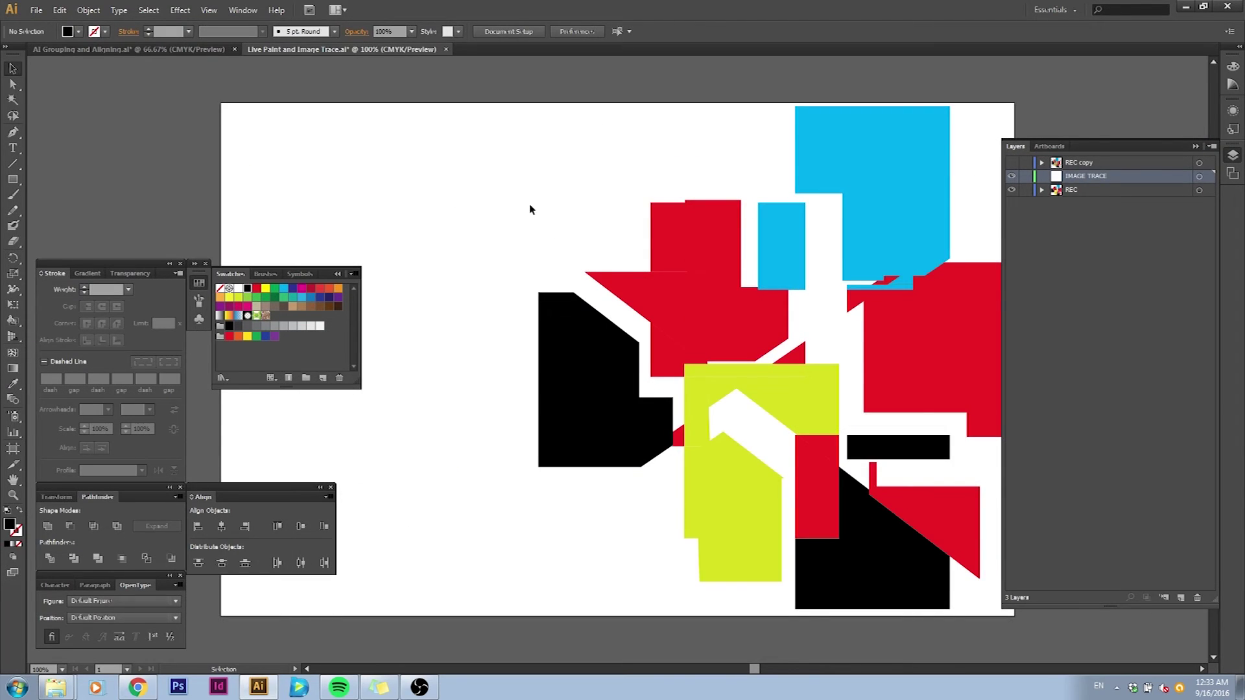
Paste the copied tree image, scale it down and place it in the blank area beside the colored shapes
{"action": "key", "text": "ctrl+v"}
{"action": "key", "text": "ctrl+minus"}
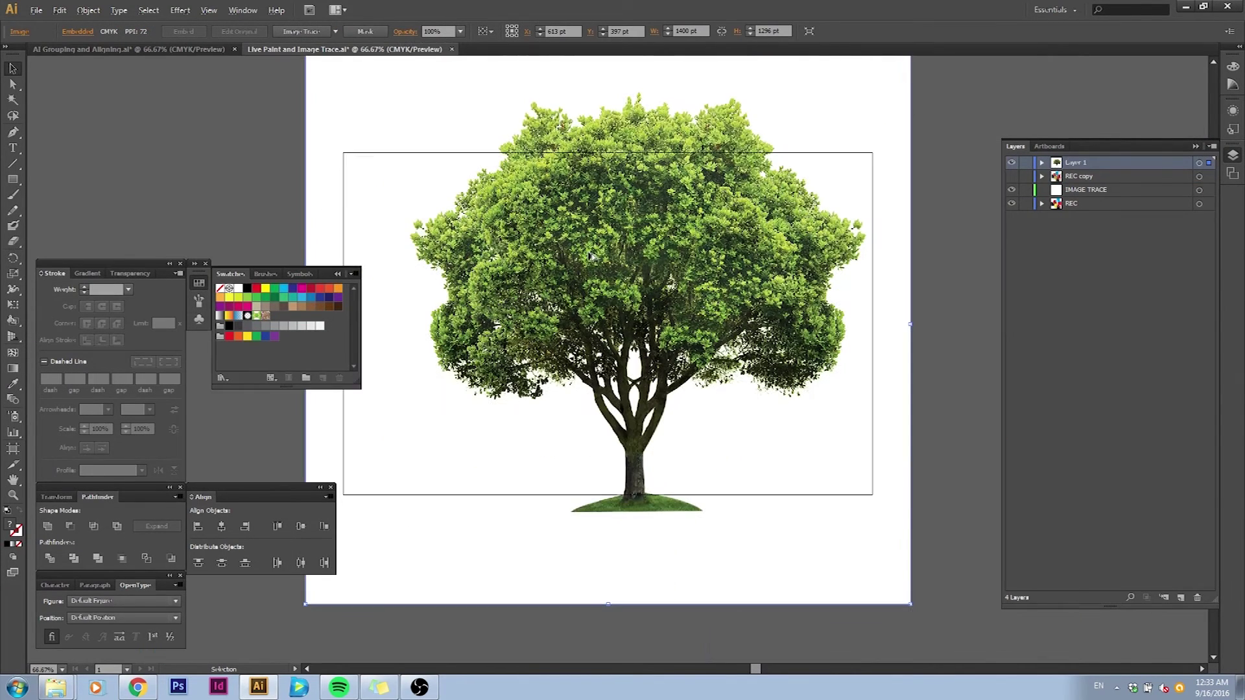
{"action": "left_click_drag", "start_coordinate": [908, 606], "coordinate": [538, 259]}
{"action": "left_click_drag", "start_coordinate": [481, 220], "coordinate": [624, 247]}
{"action": "left_click_drag", "start_coordinate": [624, 246], "coordinate": [619, 387]}
{"action": "left_click", "coordinate": [596, 469]}
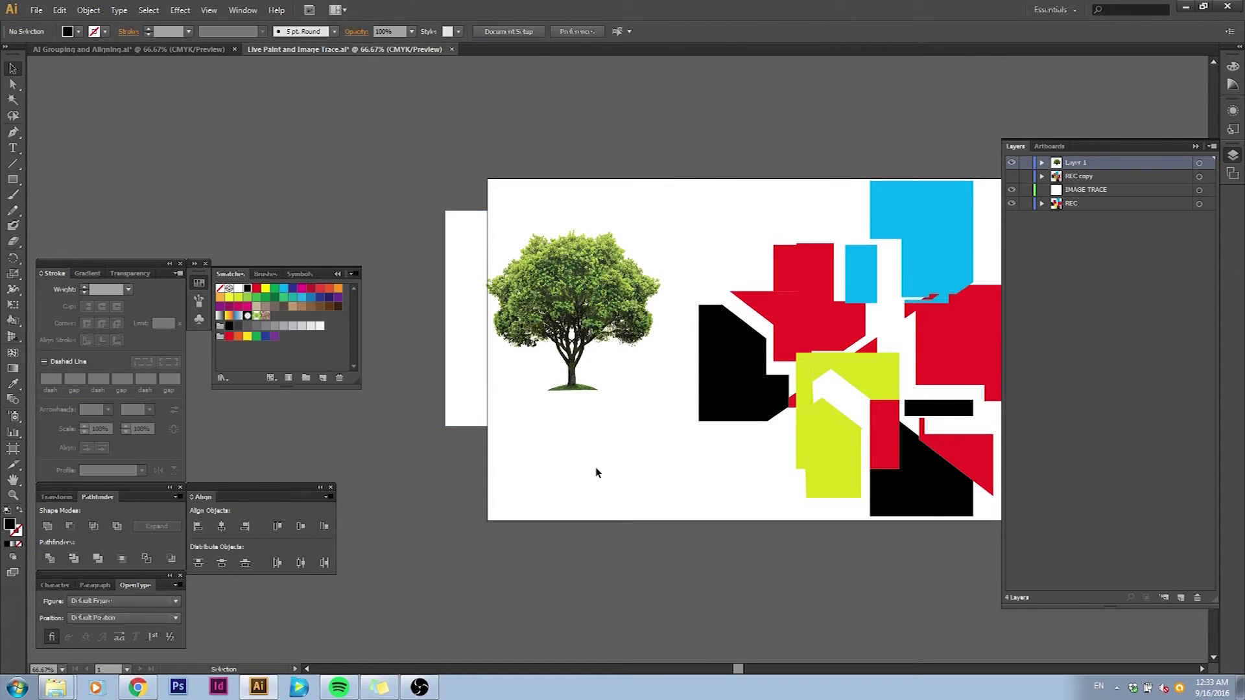
Shrink the tree image further to about 382 by 353 pt so it fits inside the artboard beside the black shape
{"action": "left_click", "coordinate": [582, 373]}
{"action": "left_click", "coordinate": [448, 211], "text": "shift"}
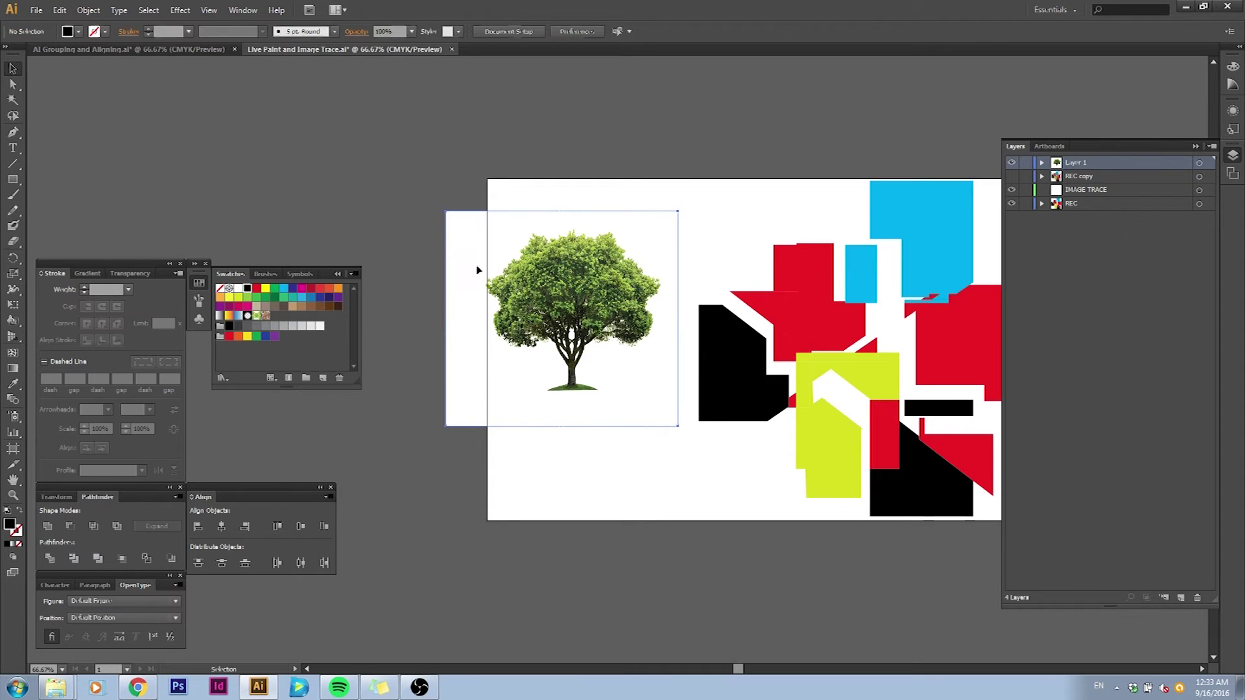
{"action": "left_click", "coordinate": [448, 211]}
{"action": "left_click_drag", "start_coordinate": [448, 212], "coordinate": [515, 271]}
{"action": "left_click", "coordinate": [570, 245]}
{"action": "scroll", "coordinate": [569, 245], "scroll_direction": "up", "scroll_amount": 1}
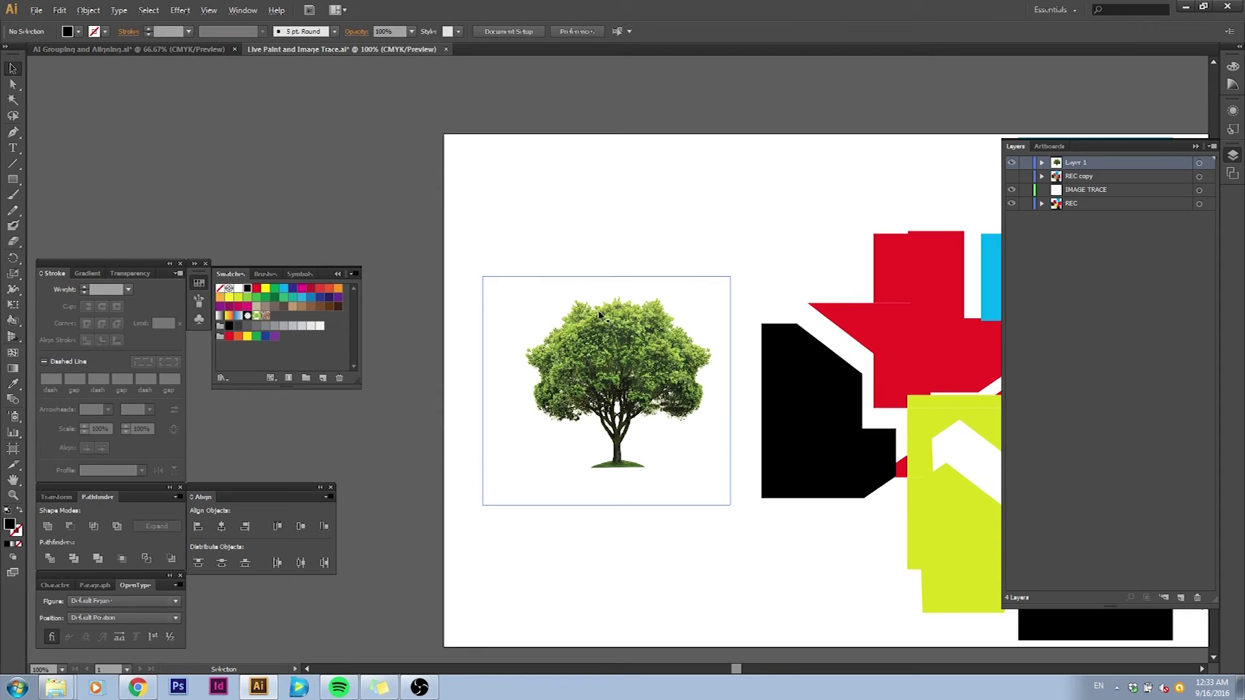
Apply Image Trace to the tree image with the Default preset and open the detailed trace settings
{"action": "left_click", "coordinate": [593, 301]}
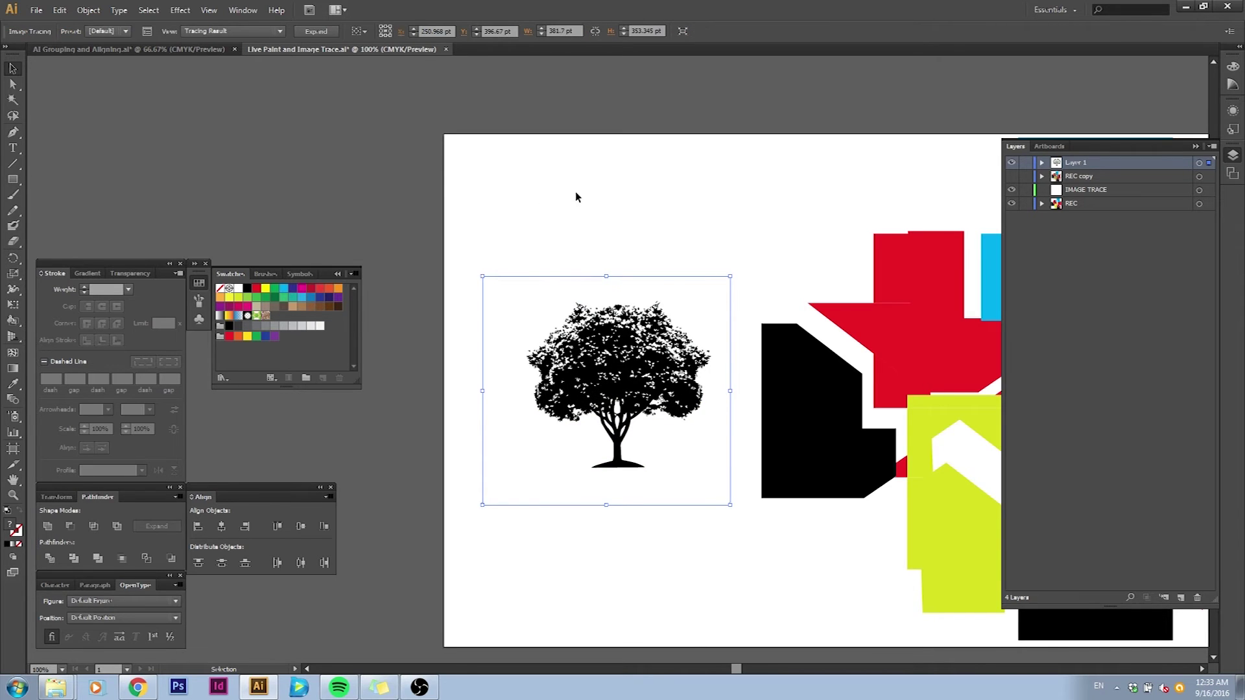
{"action": "left_click", "coordinate": [147, 32]}
{"action": "left_click", "coordinate": [265, 286]}
{"action": "left_click_drag", "start_coordinate": [467, 87], "coordinate": [454, 79]}
{"action": "mouse_move", "coordinate": [533, 207]}
{"action": "left_mouse_down"}
{"action": "mouse_move", "coordinate": [508, 184]}
{"action": "mouse_move", "coordinate": [675, 230]}
{"action": "left_mouse_up"}
{"action": "scroll", "coordinate": [755, 310], "scroll_direction": "up", "scroll_amount": 1}
{"action": "left_click_drag", "start_coordinate": [759, 313], "coordinate": [721, 202]}
Lower the black-and-white trace threshold to 87 with the preview turned on, and show the advanced trace options
{"action": "left_click_drag", "start_coordinate": [435, 202], "coordinate": [417, 202]}
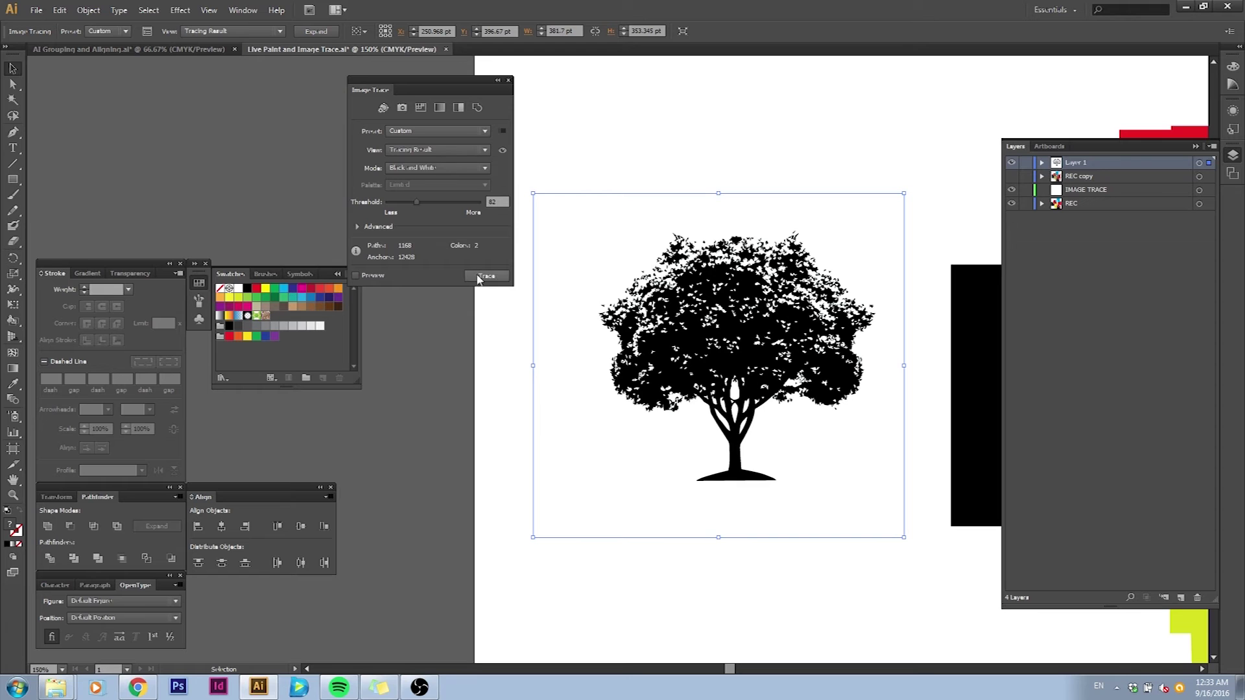
{"action": "left_click", "coordinate": [378, 276]}
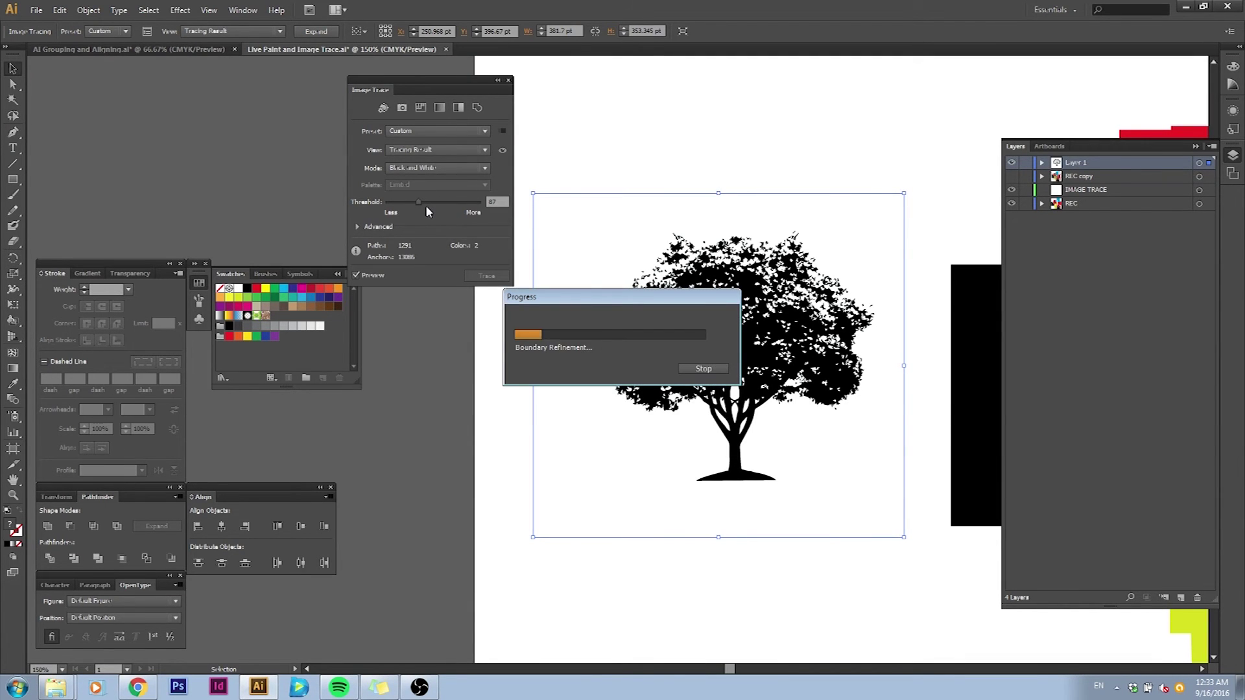
{"action": "left_click", "coordinate": [357, 227]}
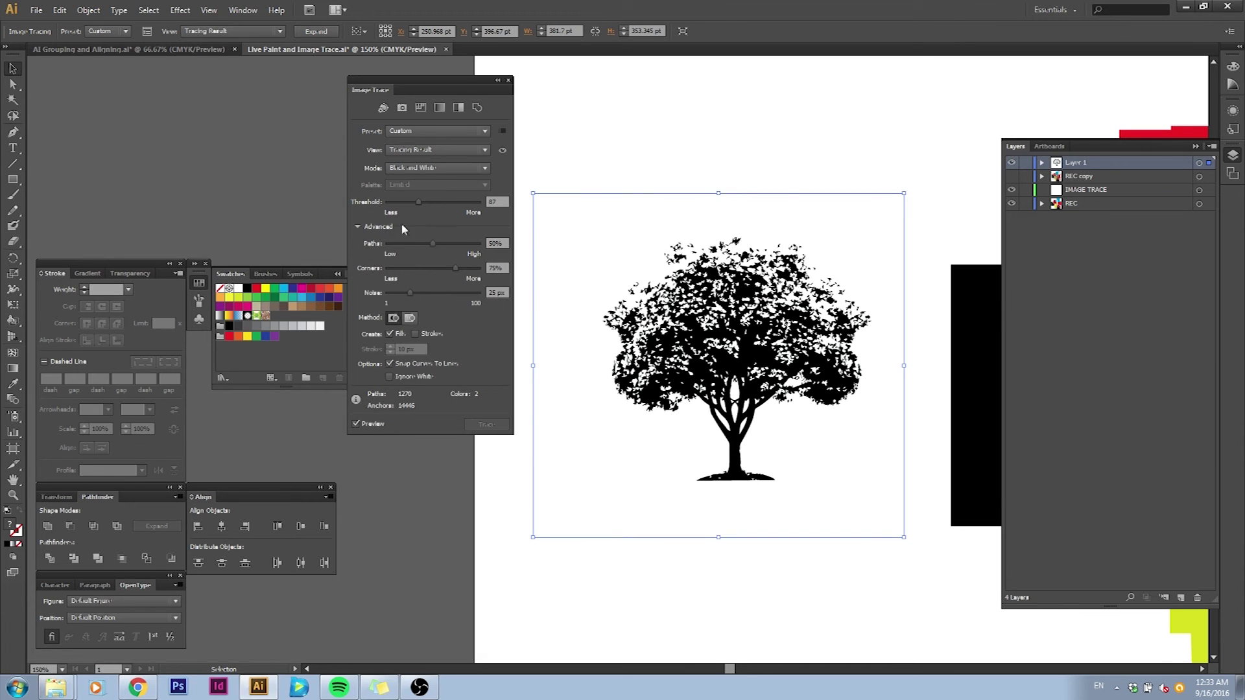
Expand the traced tree into editable vector paths and select the expanded artwork
{"action": "left_click", "coordinate": [608, 179]}
{"action": "left_click", "coordinate": [798, 377]}
{"action": "left_click", "coordinate": [665, 178]}
{"action": "left_click", "coordinate": [596, 242]}
{"action": "left_click", "coordinate": [356, 425]}
{"action": "left_click", "coordinate": [746, 133]}
{"action": "left_click", "coordinate": [709, 298]}
{"action": "left_click", "coordinate": [315, 33]}
{"action": "left_click", "coordinate": [590, 117]}
{"action": "left_click", "coordinate": [623, 239]}
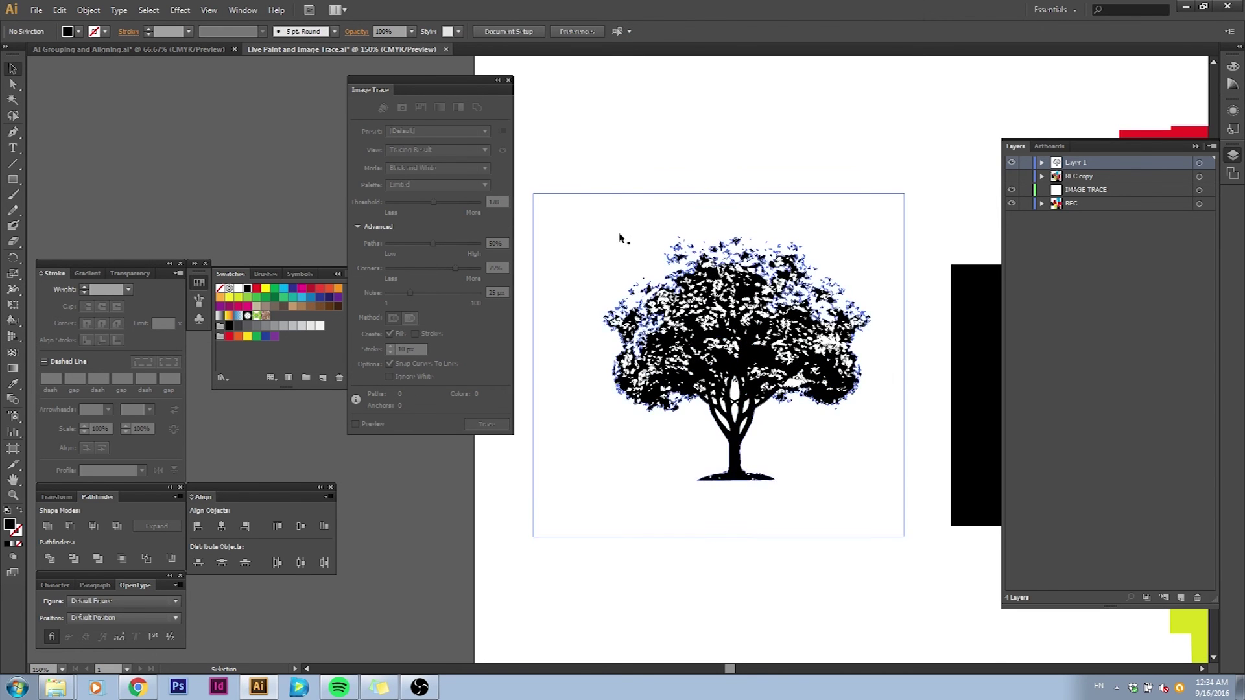
Ungroup the expanded tree and delete its white background rectangle
{"action": "right_click", "coordinate": [620, 234]}
{"action": "left_click", "coordinate": [657, 309]}
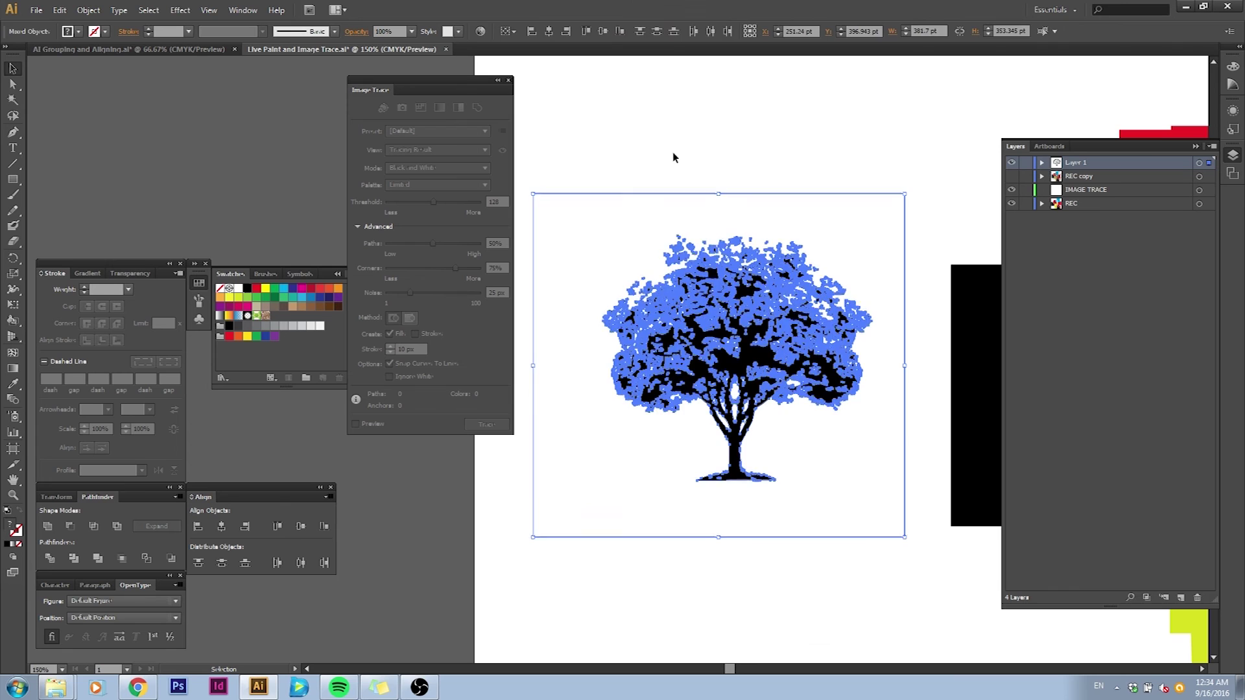
{"action": "left_click", "coordinate": [649, 249]}
{"action": "key", "text": "Delete"}
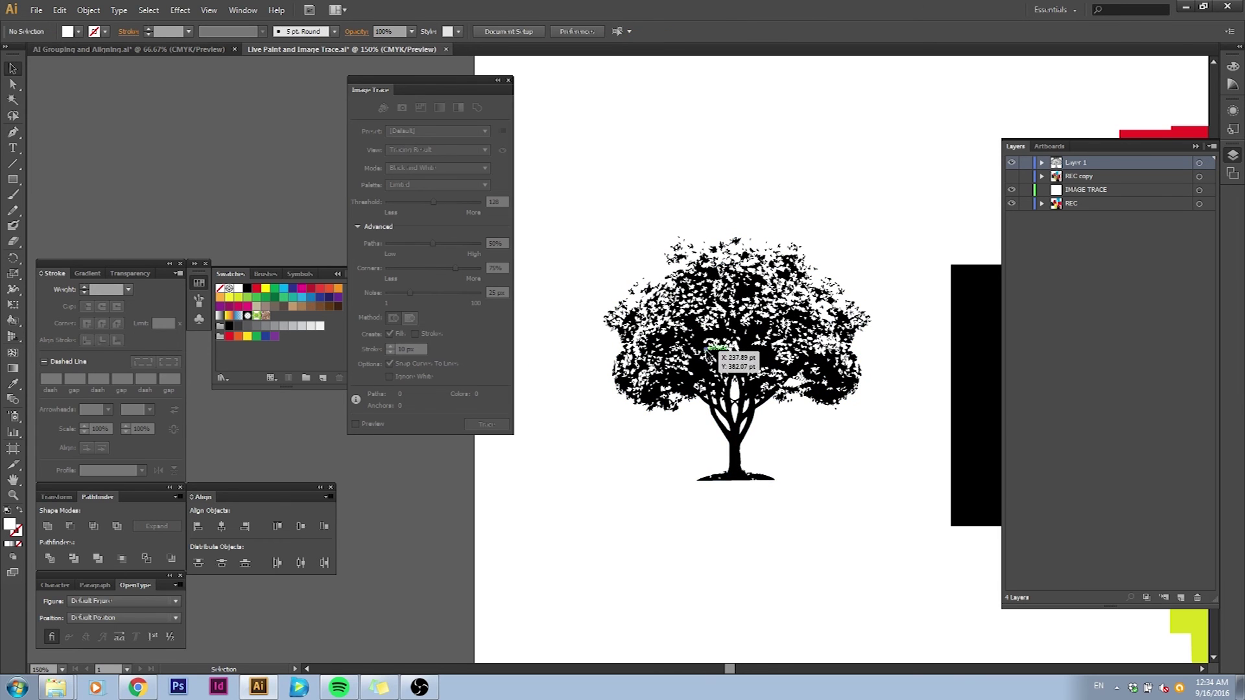
Select all remaining tree pieces, group them and move the tree over the colored shapes
{"action": "left_click_drag", "start_coordinate": [887, 550], "coordinate": [614, 225]}
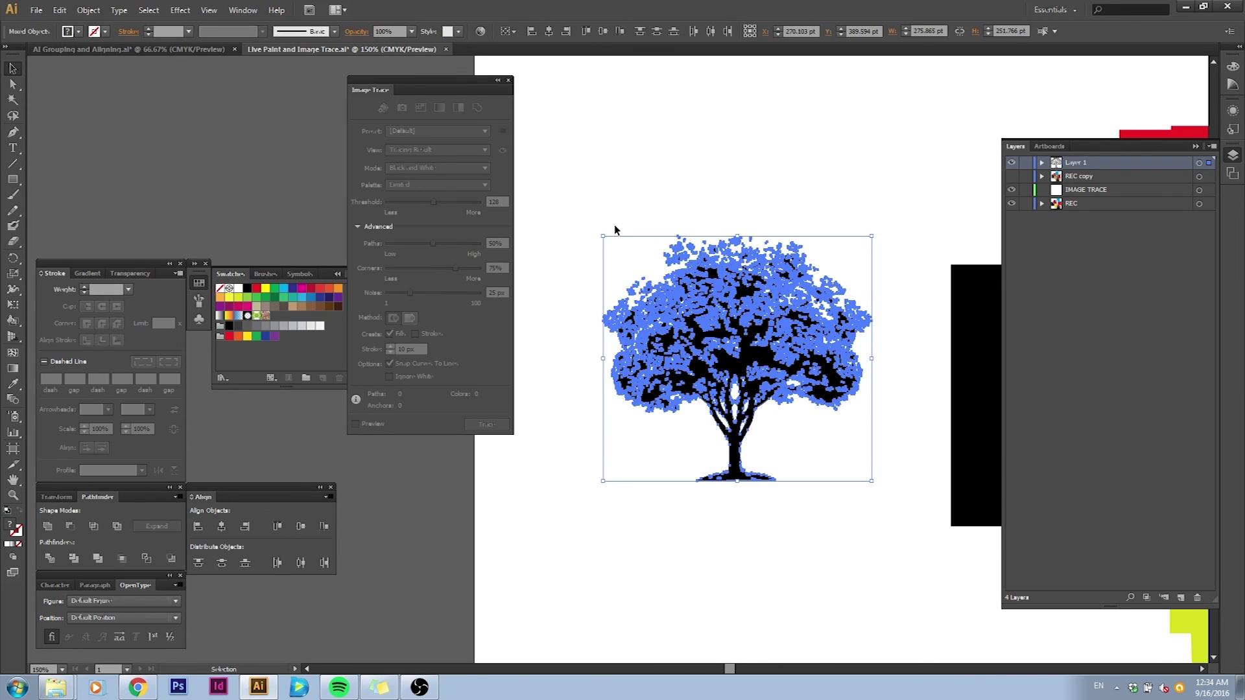
{"action": "left_click", "coordinate": [683, 188]}
{"action": "scroll", "coordinate": [684, 188], "scroll_direction": "down", "scroll_amount": 2}
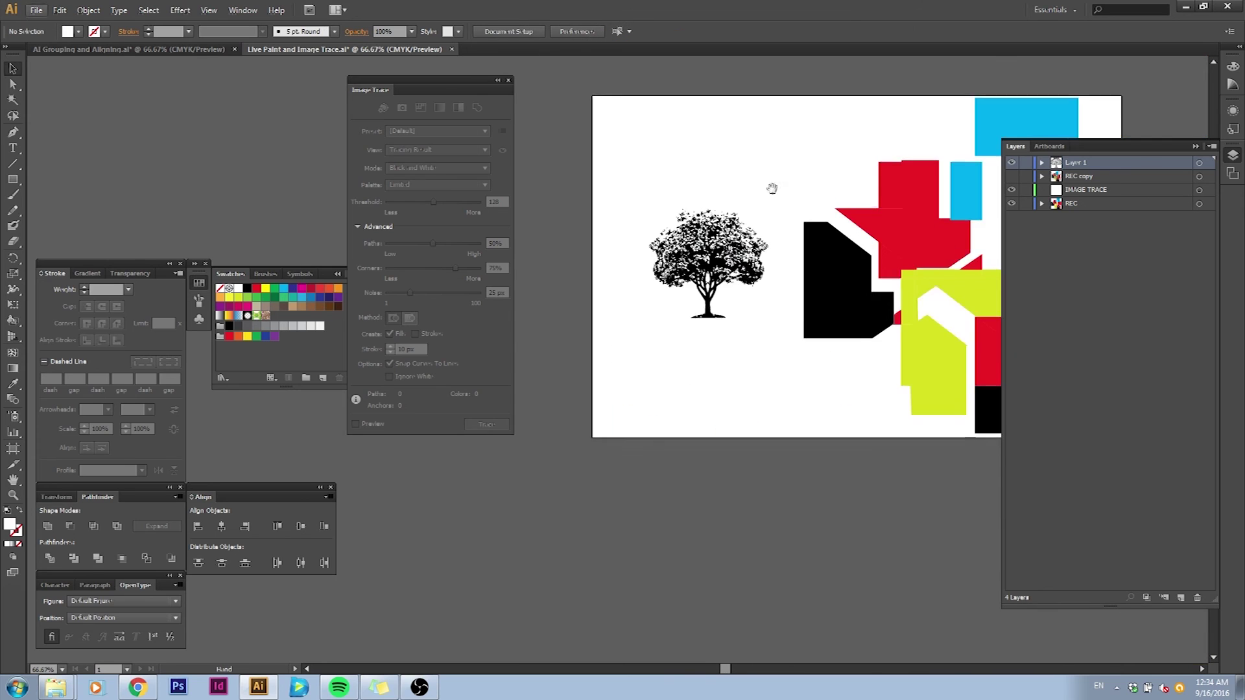
{"action": "left_click_drag", "start_coordinate": [773, 189], "coordinate": [671, 275]}
{"action": "left_click_drag", "start_coordinate": [631, 357], "coordinate": [942, 355]}
Move Layer 1 below the REC layer so the tree sits behind the colored shapes
{"action": "left_click_drag", "start_coordinate": [1100, 167], "coordinate": [1098, 211]}
{"action": "key", "text": "ctrl+1"}
{"action": "left_click", "coordinate": [777, 164]}
{"action": "scroll", "coordinate": [774, 154], "scroll_direction": "down", "scroll_amount": 1}
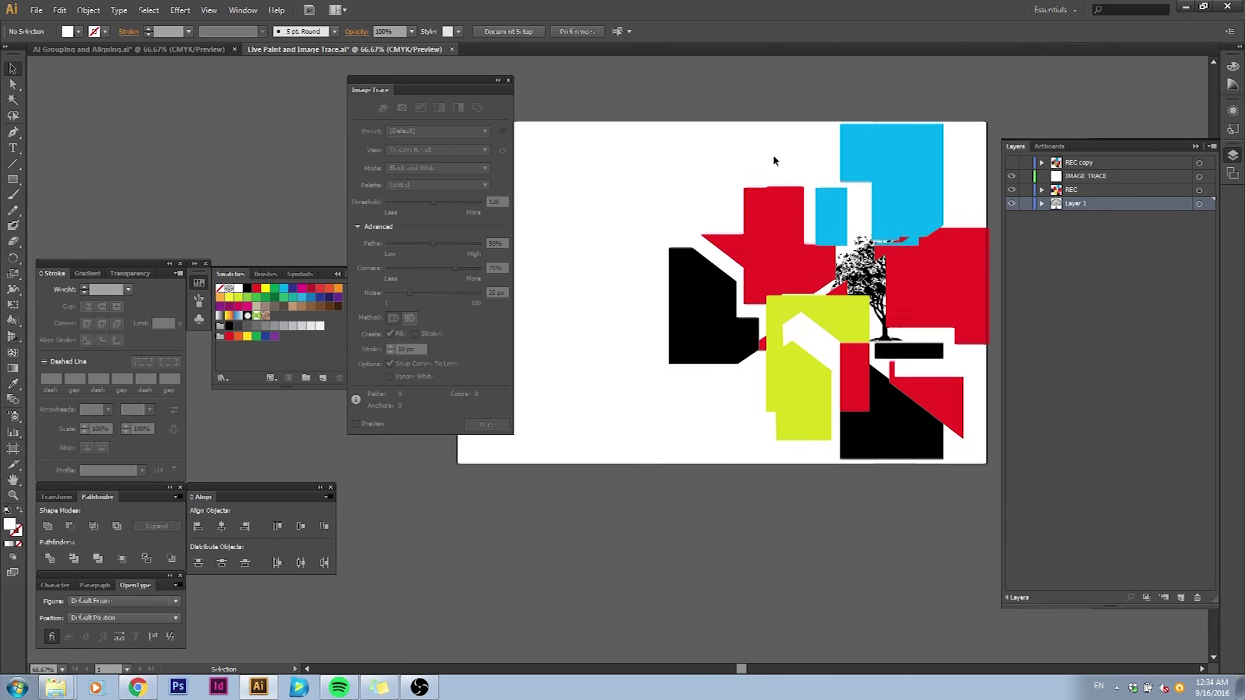
Enlarge the tree behind the colored shapes to about 510 by 466 pt
{"action": "left_click_drag", "start_coordinate": [779, 187], "coordinate": [750, 199]}
{"action": "scroll", "coordinate": [792, 267], "scroll_direction": "up", "scroll_amount": 1}
{"action": "left_click_drag", "start_coordinate": [871, 288], "coordinate": [892, 309]}
{"action": "left_click_drag", "start_coordinate": [814, 250], "coordinate": [587, 114]}
{"action": "left_click", "coordinate": [623, 135]}
{"action": "left_click_drag", "start_coordinate": [617, 161], "coordinate": [636, 195]}
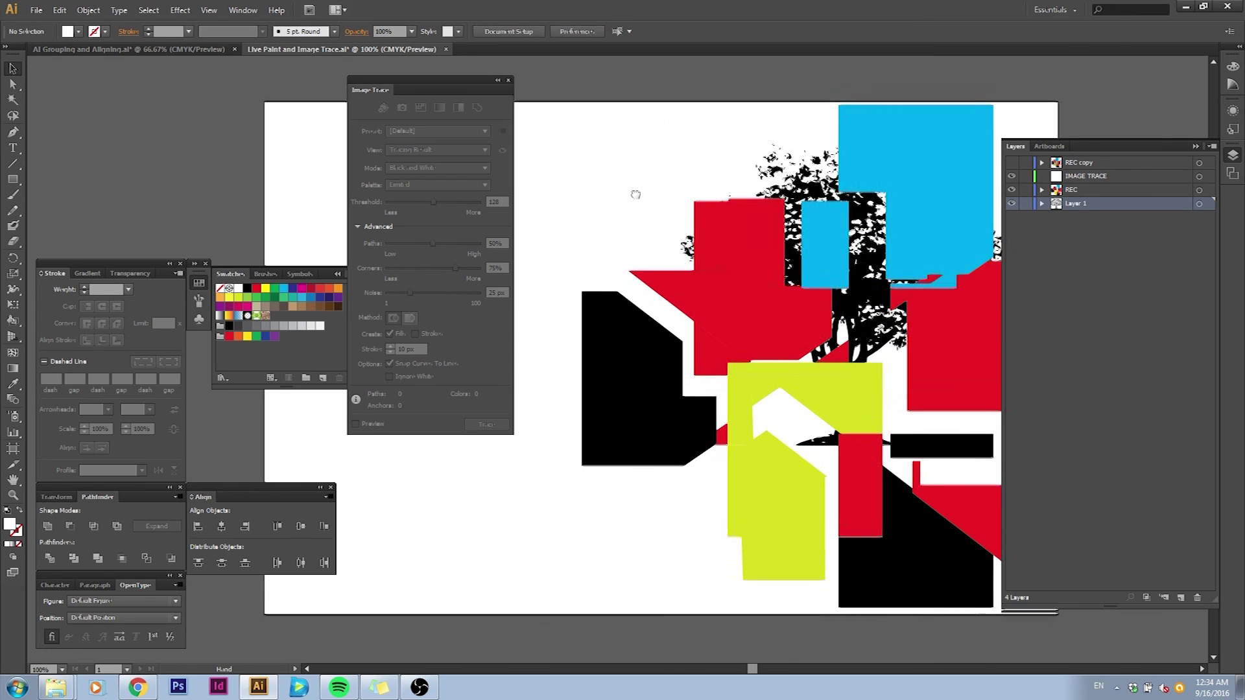
{"action": "scroll", "coordinate": [636, 194], "scroll_direction": "down", "scroll_amount": 1}
Move the tree slightly lower behind the colored shapes and set its opacity to 50%
{"action": "left_click_drag", "start_coordinate": [795, 277], "coordinate": [827, 355]}
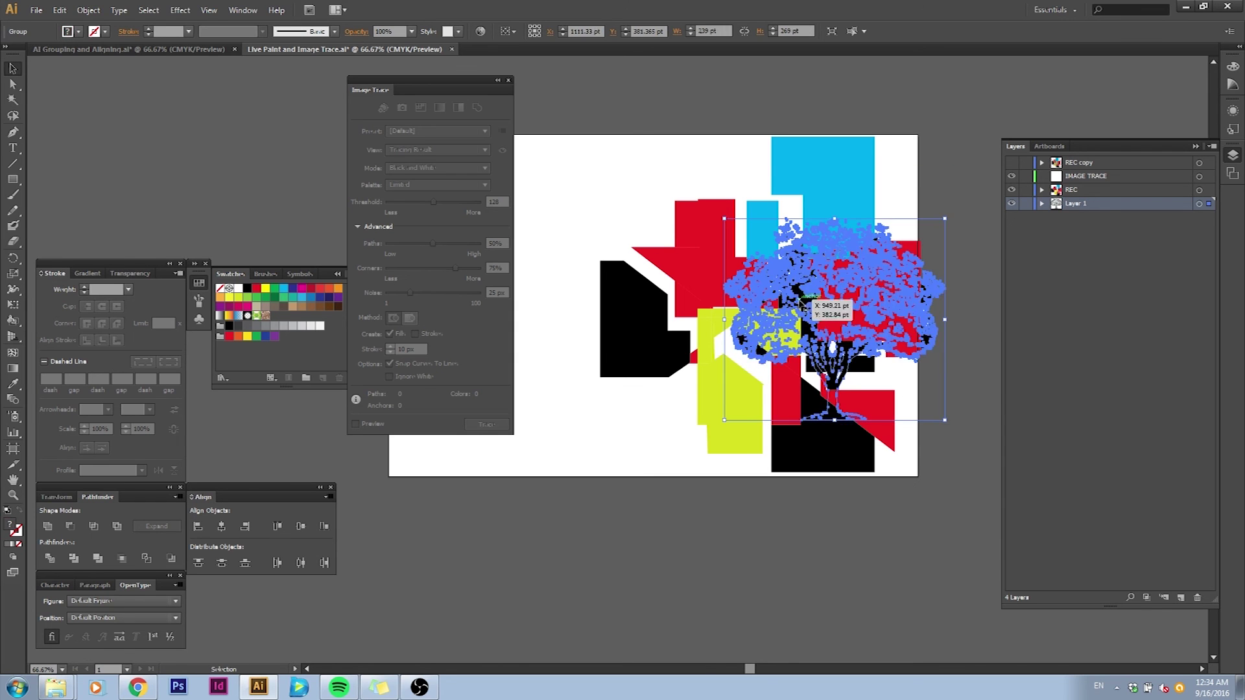
{"action": "left_click", "coordinate": [389, 31]}
{"action": "key", "text": "Return"}
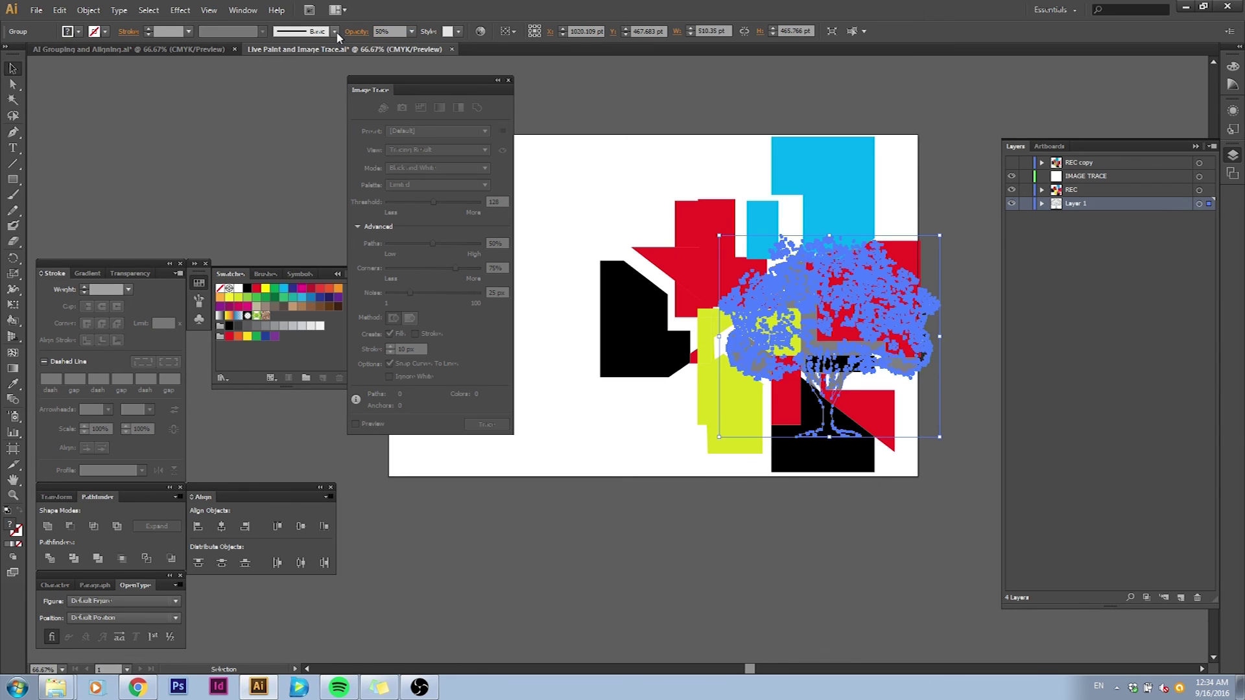